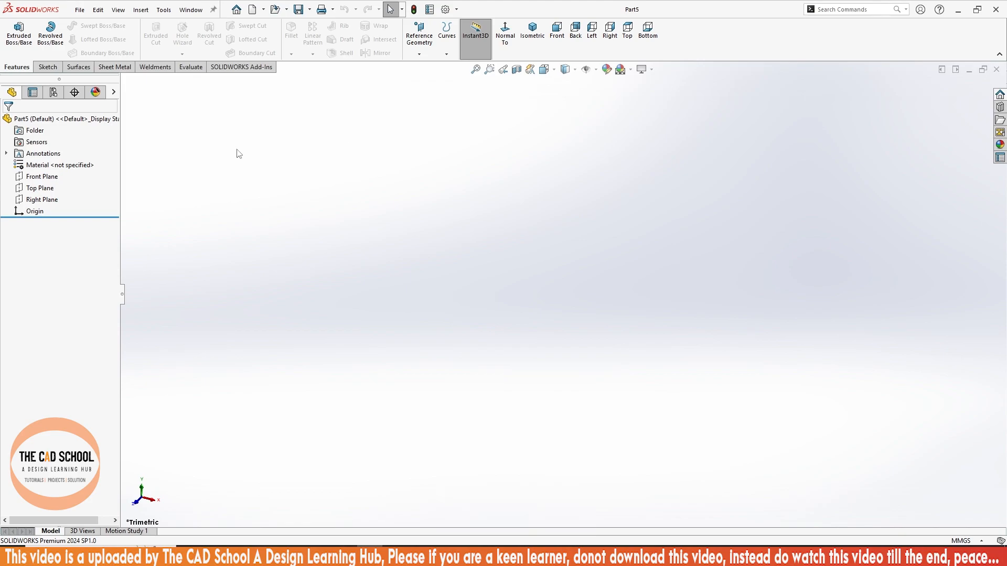
pyautogui.click(47, 67)
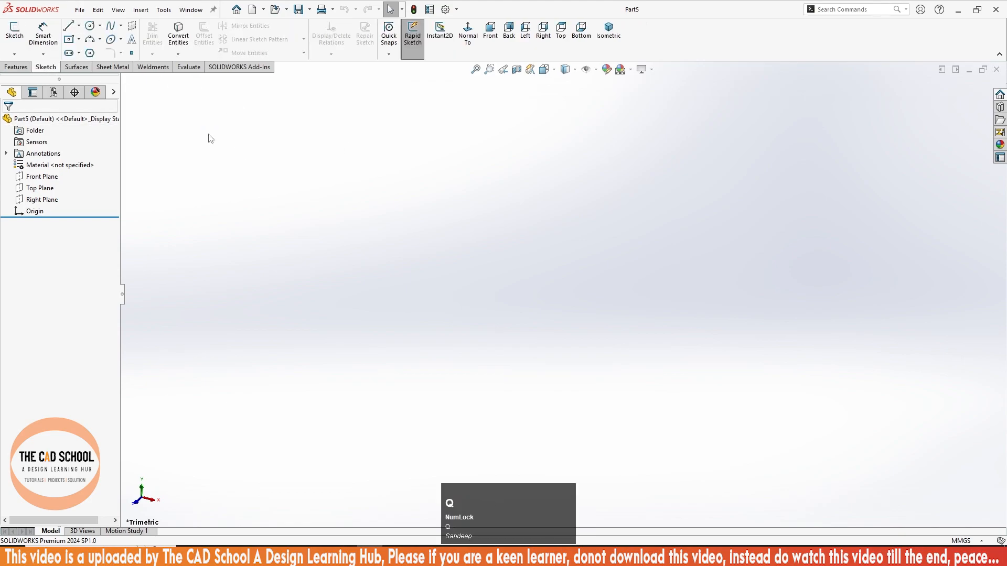
pyautogui.press('q')
pyautogui.click(405, 181)
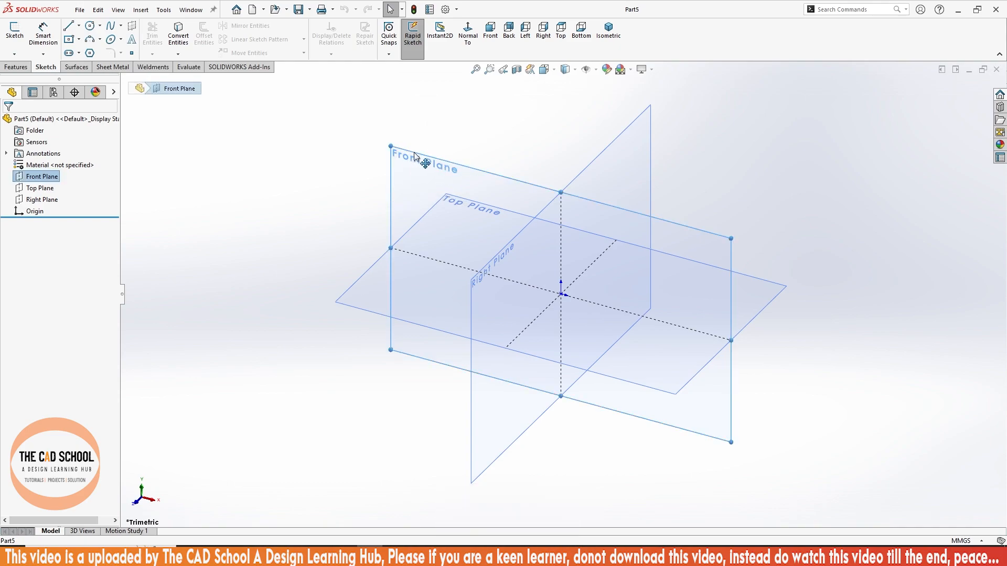
pyautogui.click(14, 30)
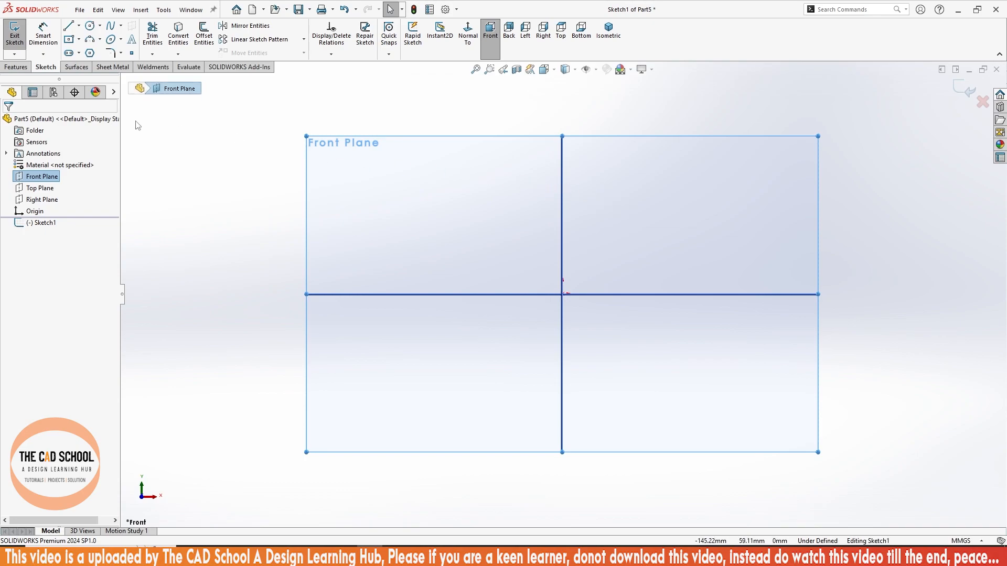
pyautogui.click(16, 67)
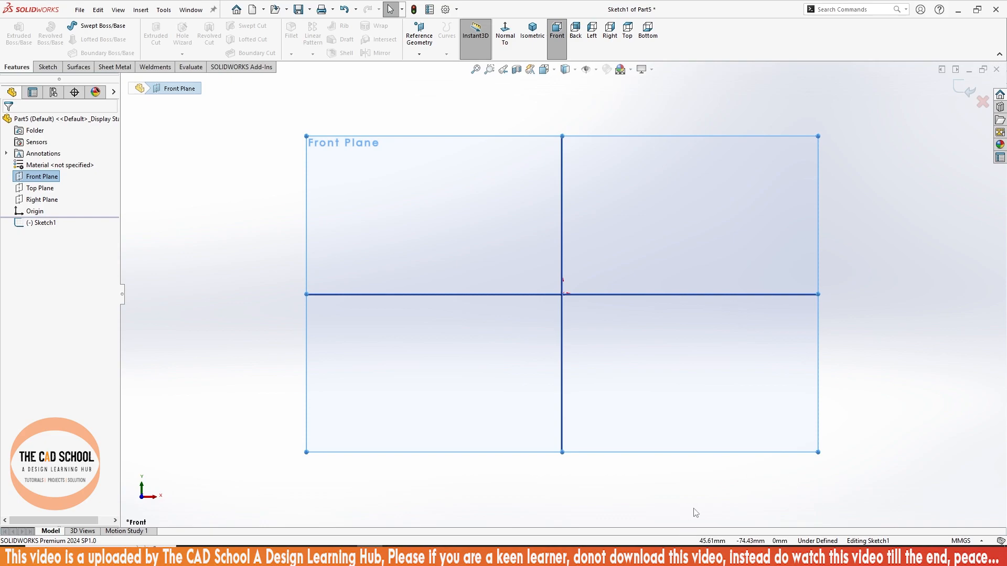
pyautogui.click(36, 177)
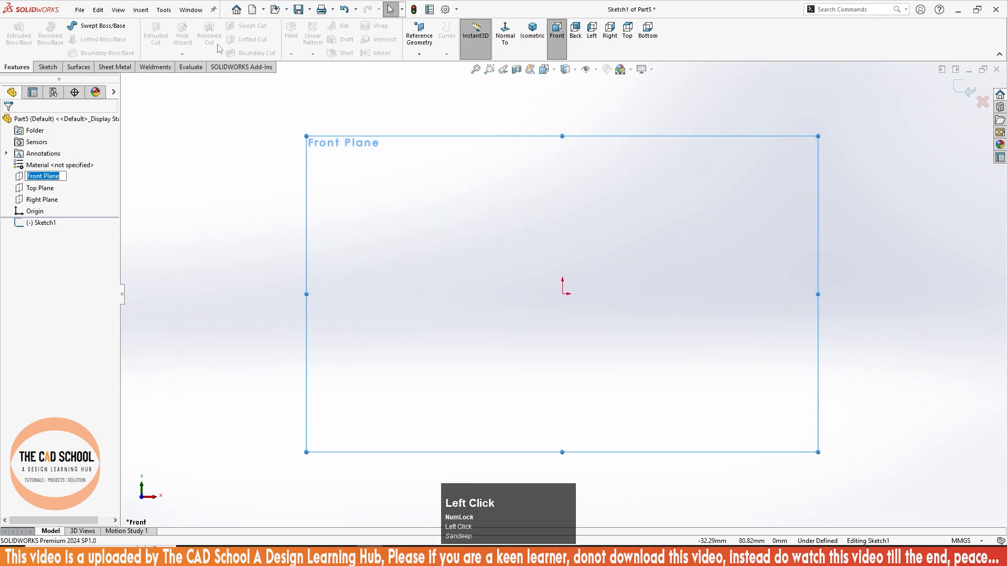
pyautogui.click(48, 67)
pyautogui.click(15, 32)
# Sketch a closed half-profile of a headed pin on the Front Plane, with a chamfered tip and a bottom edge about 3.9 mm long.
pyautogui.click(90, 52)
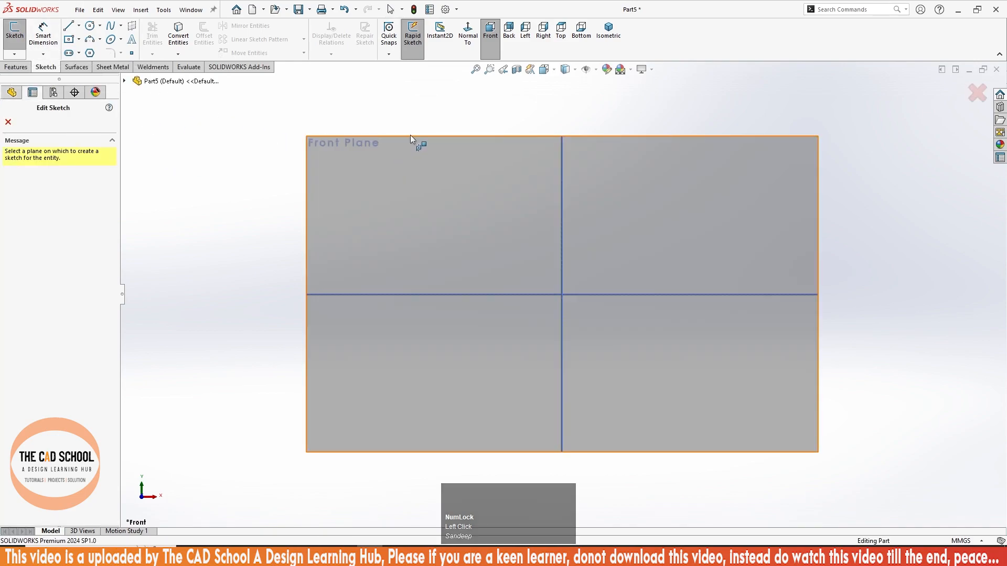
pyautogui.click(375, 234)
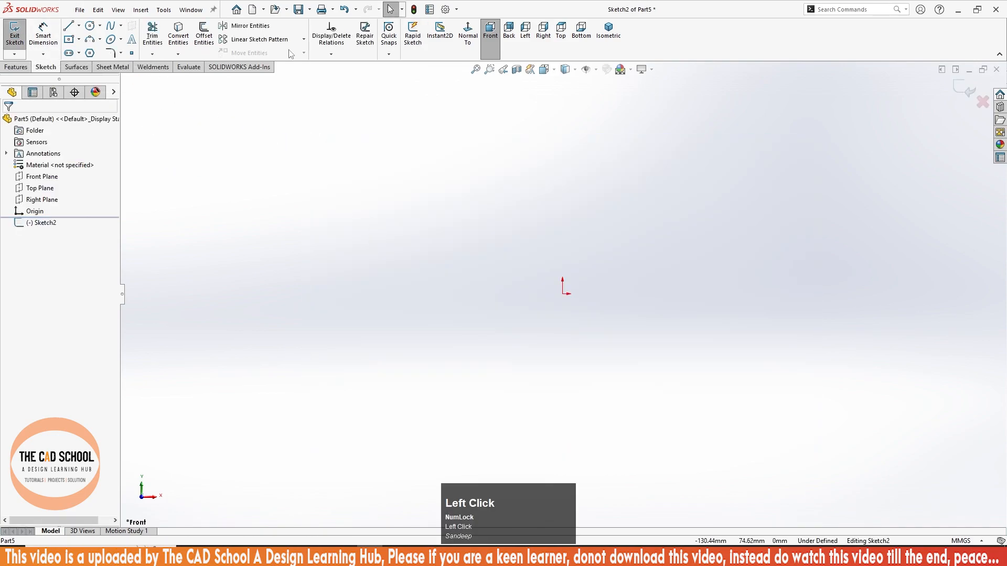
pyautogui.click(68, 28)
pyautogui.scroll(-2, 606, 289)
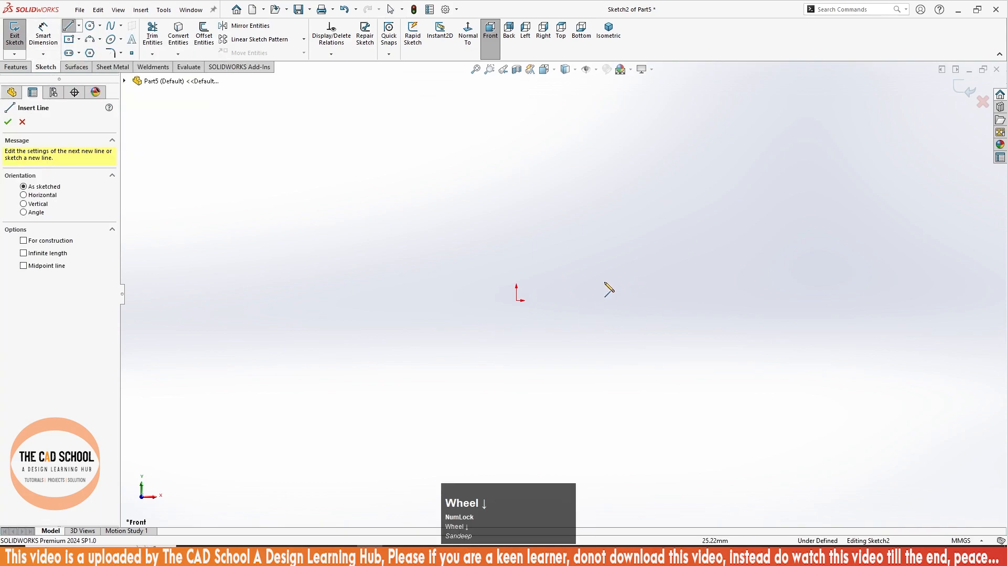
pyautogui.click(516, 160)
pyautogui.click(567, 161)
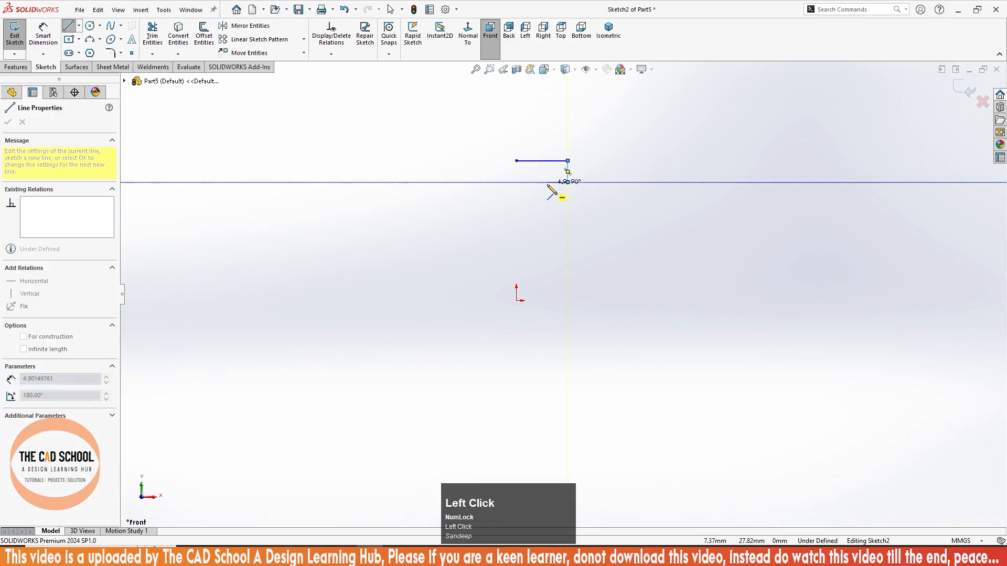
pyautogui.click(547, 182)
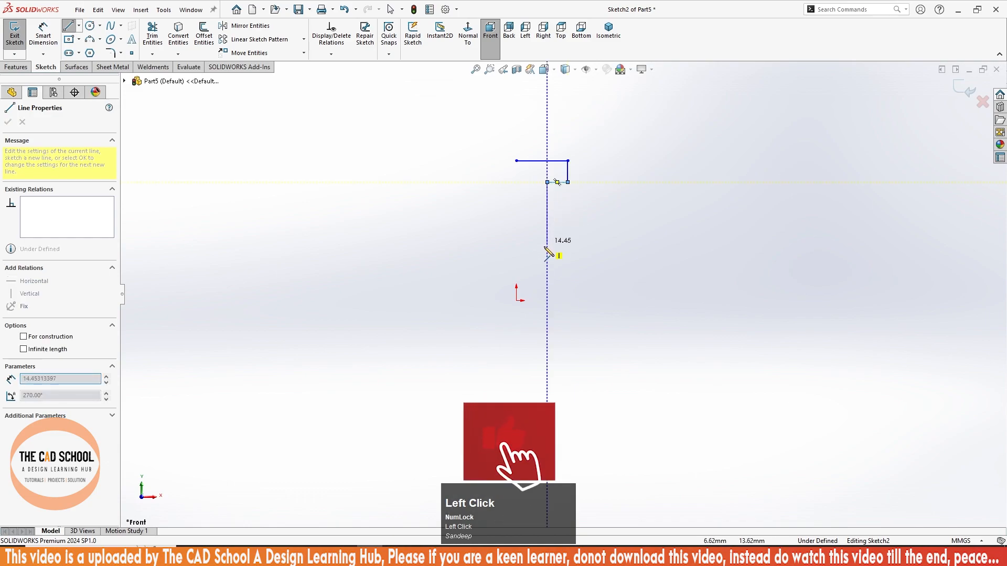
pyautogui.click(548, 290)
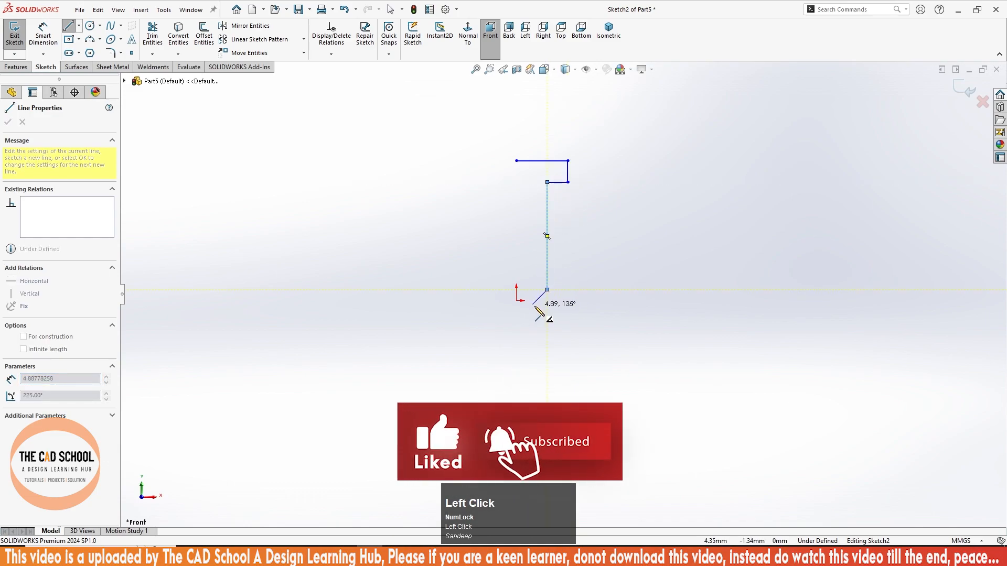
pyautogui.click(533, 304)
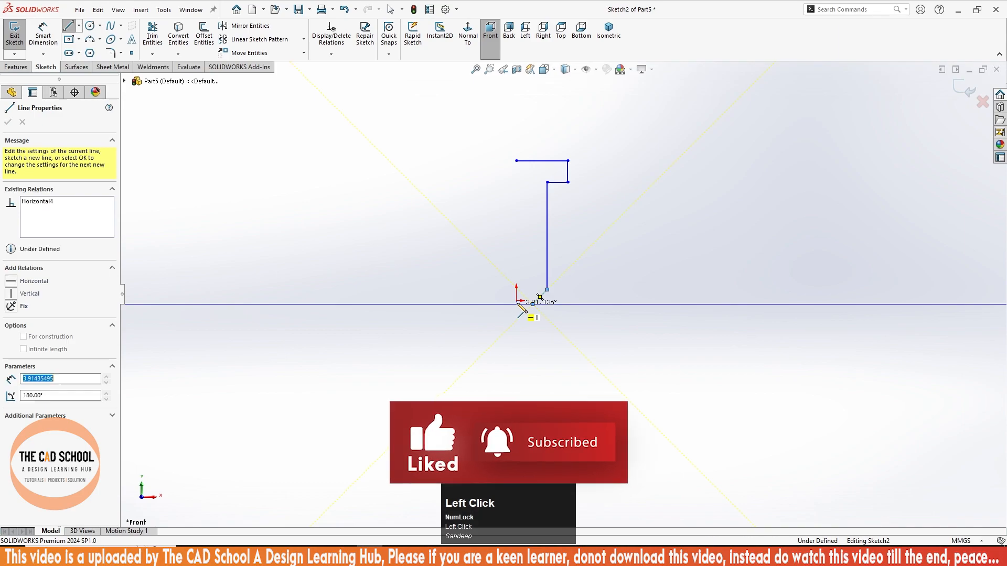
pyautogui.click(517, 304)
pyautogui.click(516, 160)
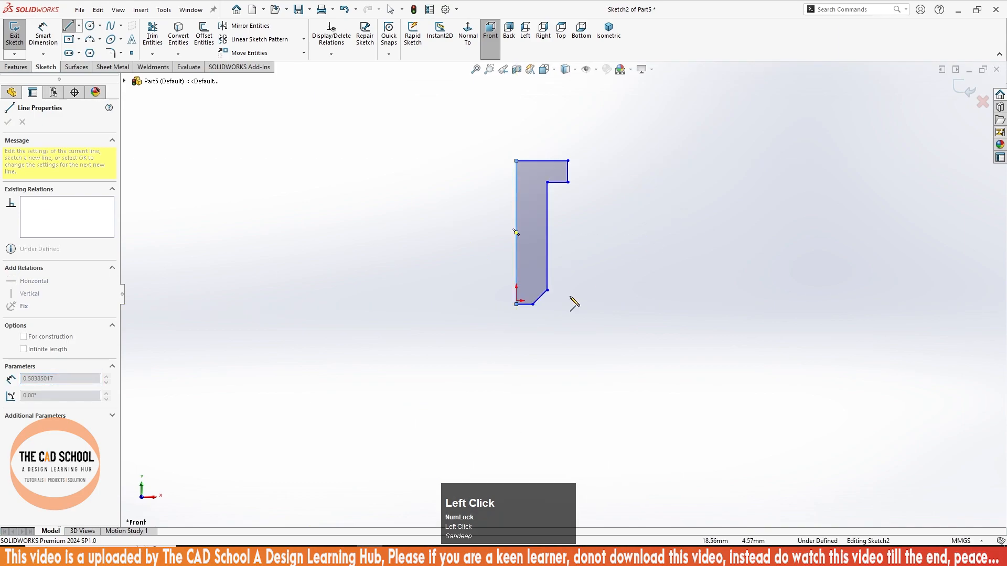
pyautogui.press('Escape')
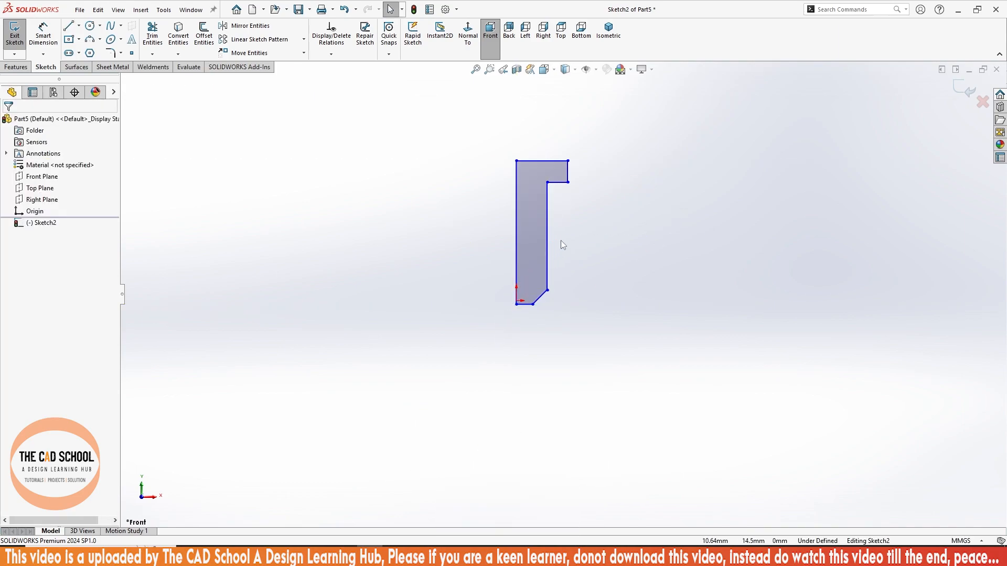
# Exit the sketch and revolve the pin profile 360° about its long vertical edge.
pyautogui.moveTo(593, 276)
pyautogui.mouseDown(button='middle')
pyautogui.moveTo(555, 373)
pyautogui.moveTo(566, 415)
pyautogui.moveTo(553, 288)
pyautogui.moveTo(564, 216)
pyautogui.mouseUp(button='middle')
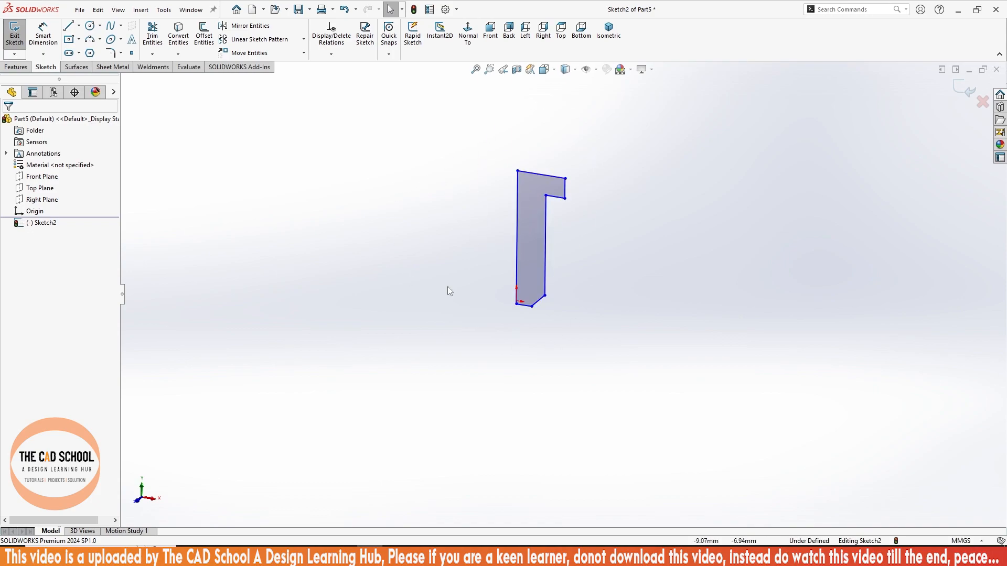
pyautogui.click(14, 31)
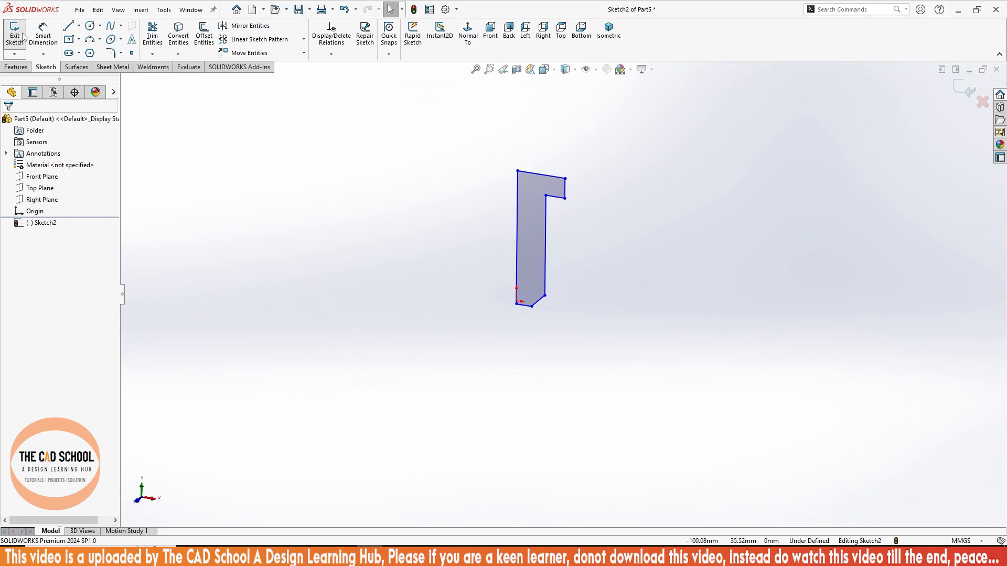
pyautogui.click(562, 262)
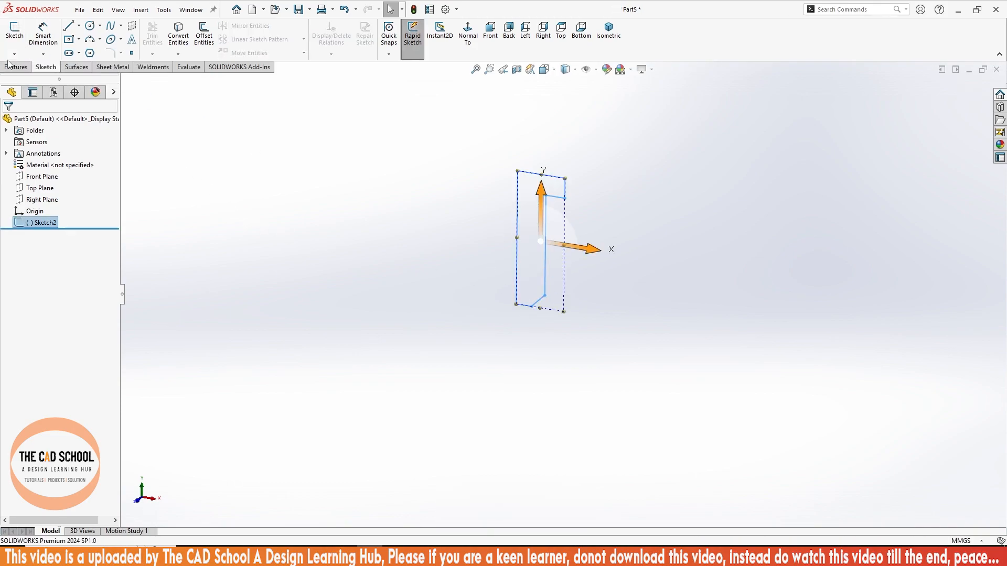
pyautogui.click(15, 67)
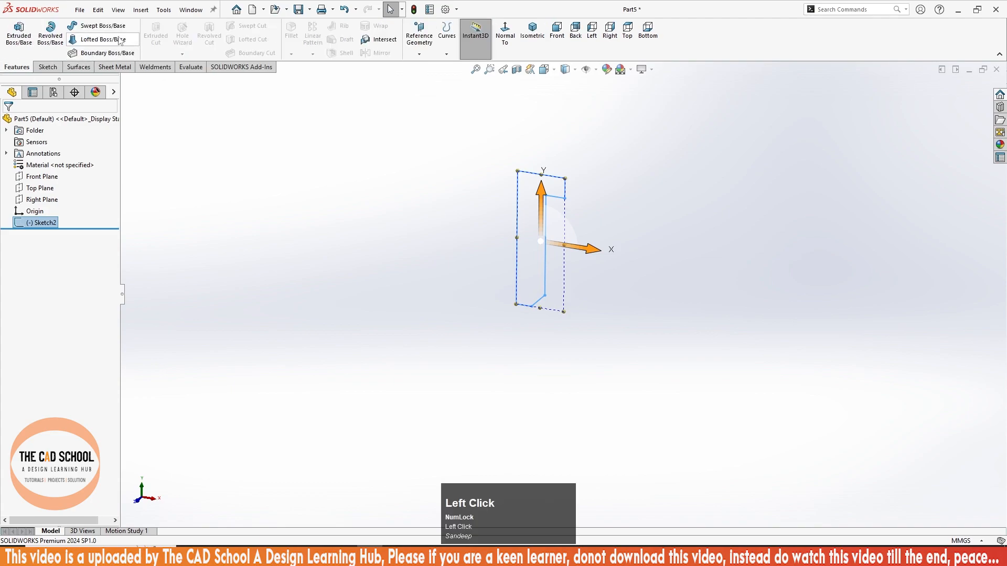
pyautogui.click(51, 32)
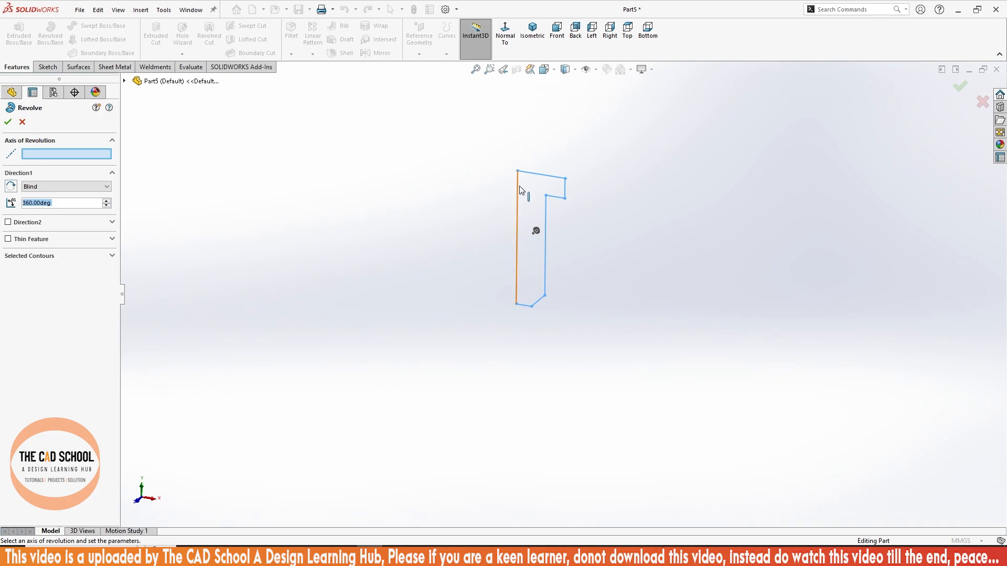
pyautogui.click(517, 231)
pyautogui.middleClick(582, 352)
pyautogui.moveTo(581, 351); pyautogui.dragTo(559, 330, button='middle')
pyautogui.scroll(-2, 575, 172)
pyautogui.scroll(-2, 574, 172)
pyautogui.moveTo(539, 275); pyautogui.dragTo(549, 294, button='middle')
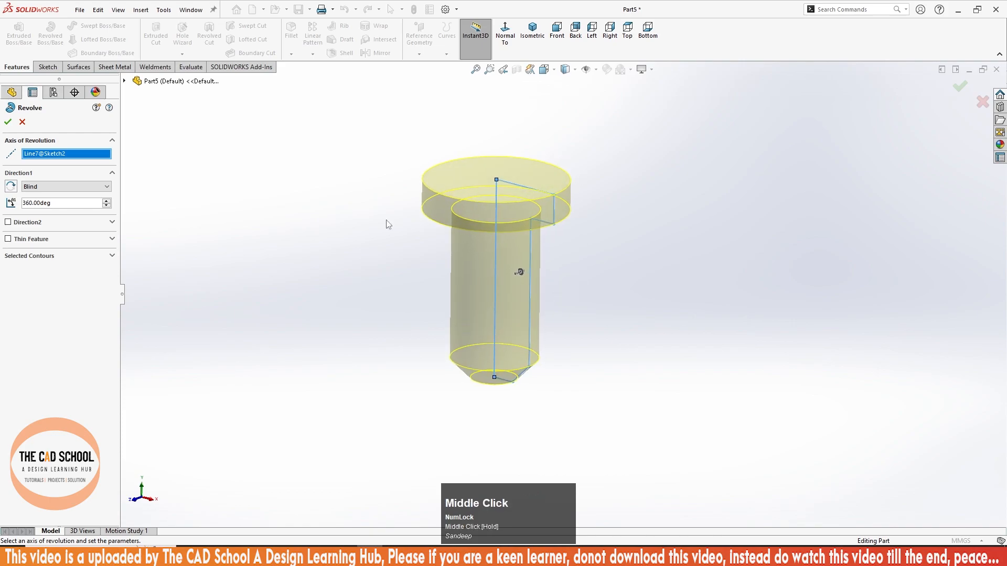
pyautogui.click(8, 122)
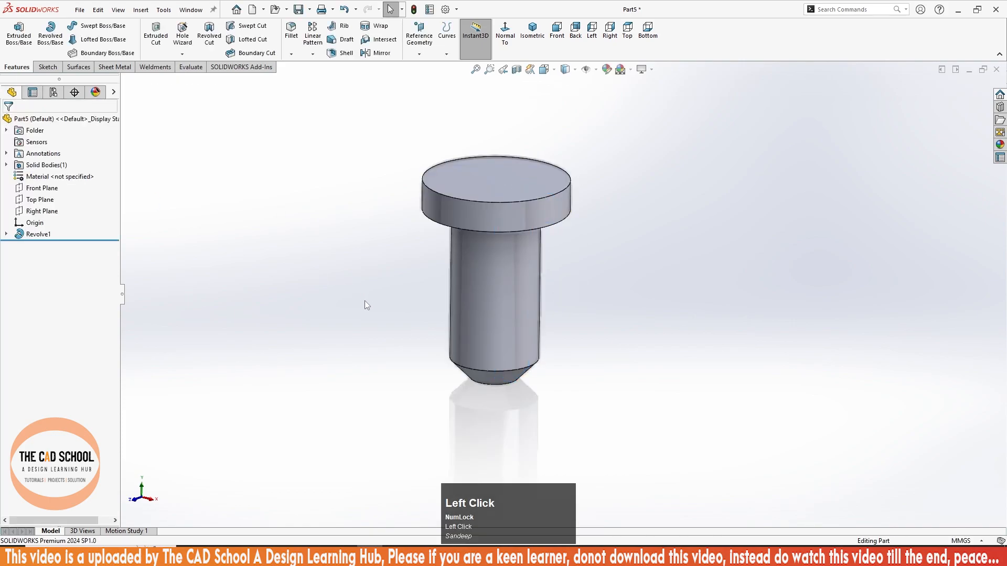
# Undo the revolve of the pin profile.
pyautogui.middleClick(513, 381)
pyautogui.moveTo(513, 381); pyautogui.dragTo(543, 320, button='middle')
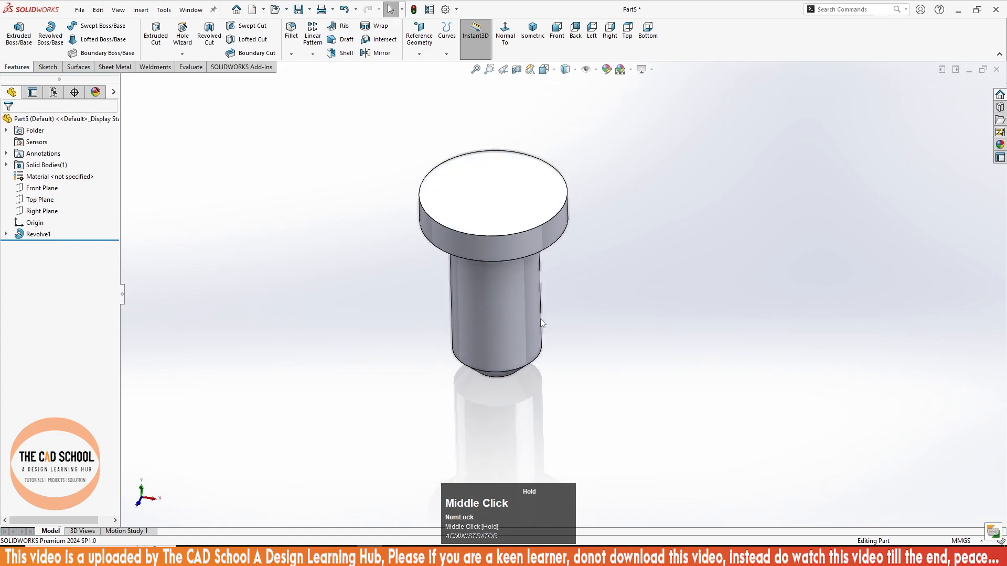
pyautogui.click(435, 189)
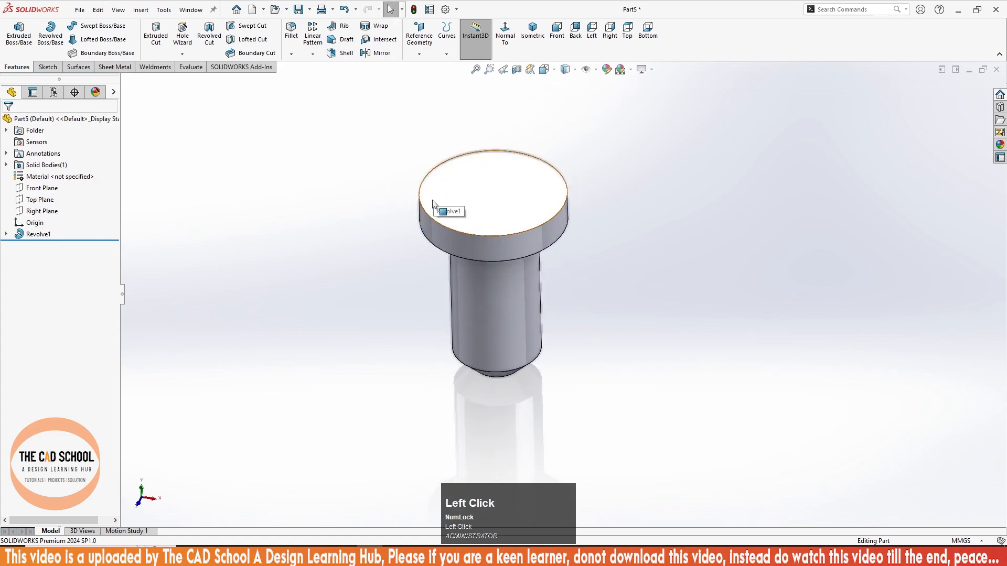
pyautogui.hotkey('ctrl', 'z')
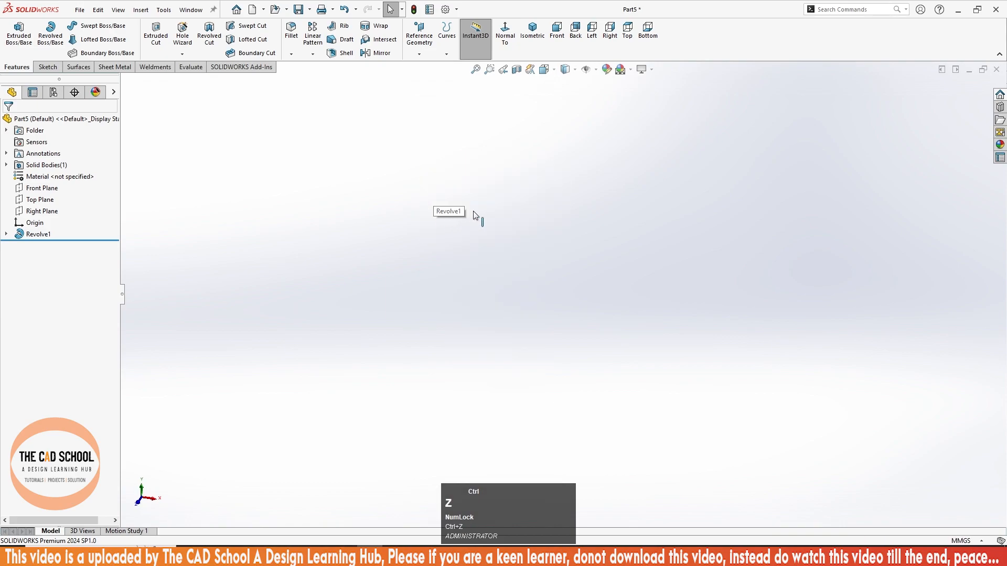
pyautogui.scroll(-3, 589, 202)
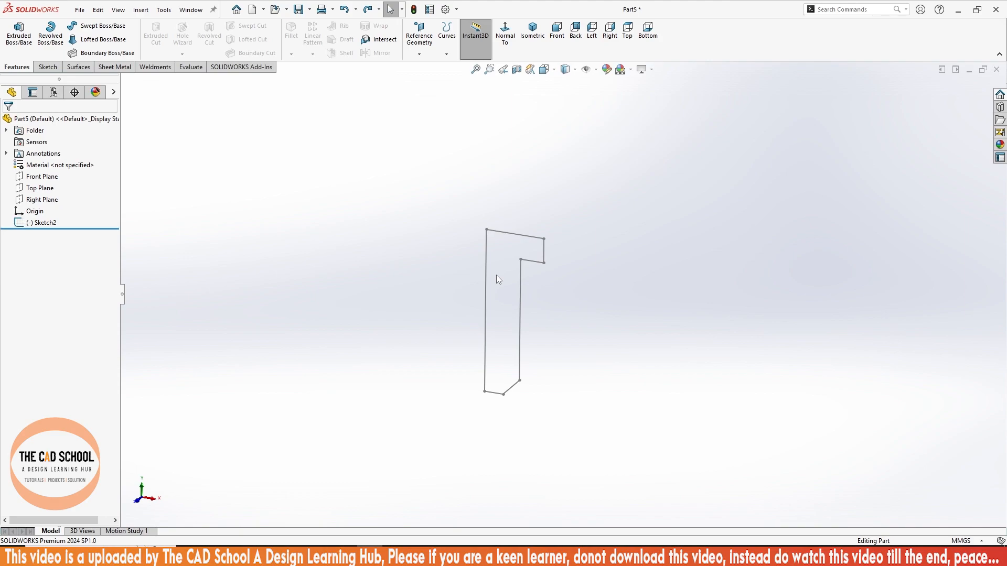
pyautogui.click(566, 389)
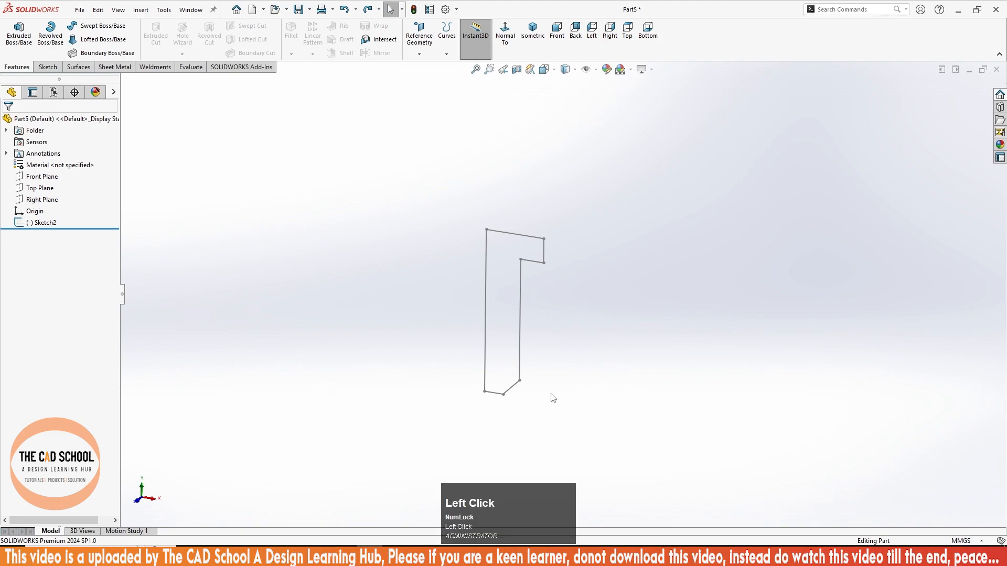
# Reopen the pin profile sketch for editing and orient the view normal to it.
pyautogui.click(523, 363)
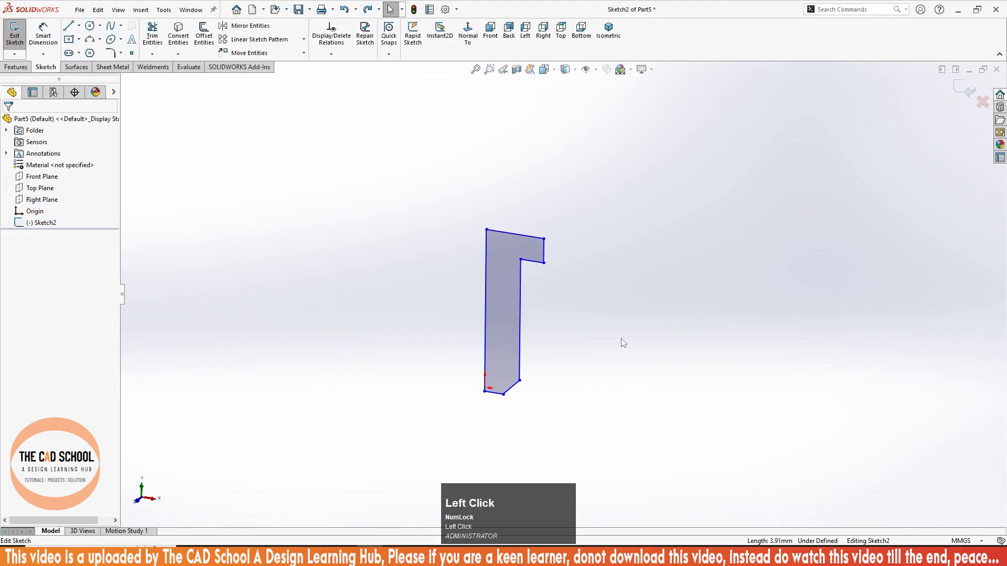
pyautogui.click(468, 43)
pyautogui.scroll(-5, 557, 372)
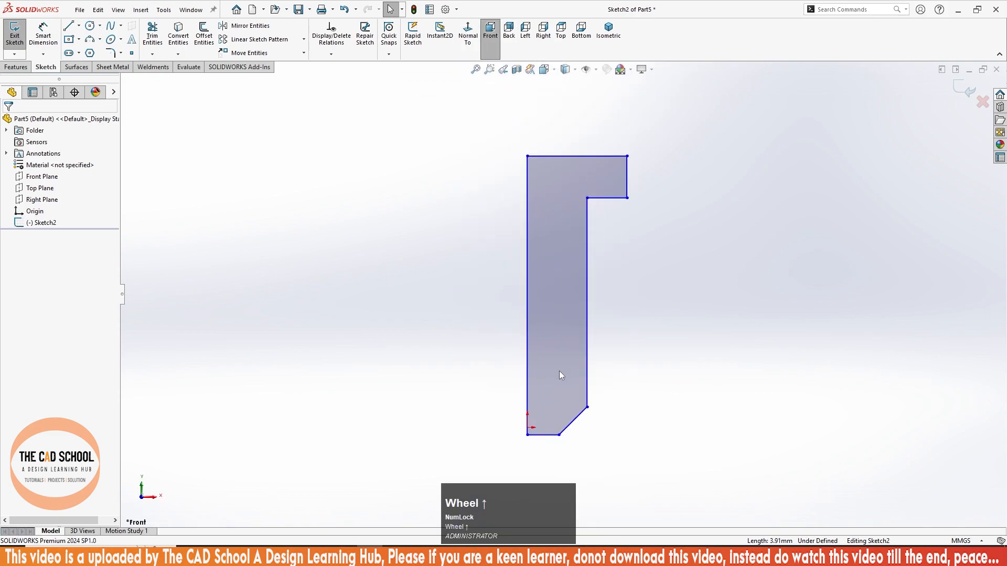
pyautogui.scroll(-5, 555, 375)
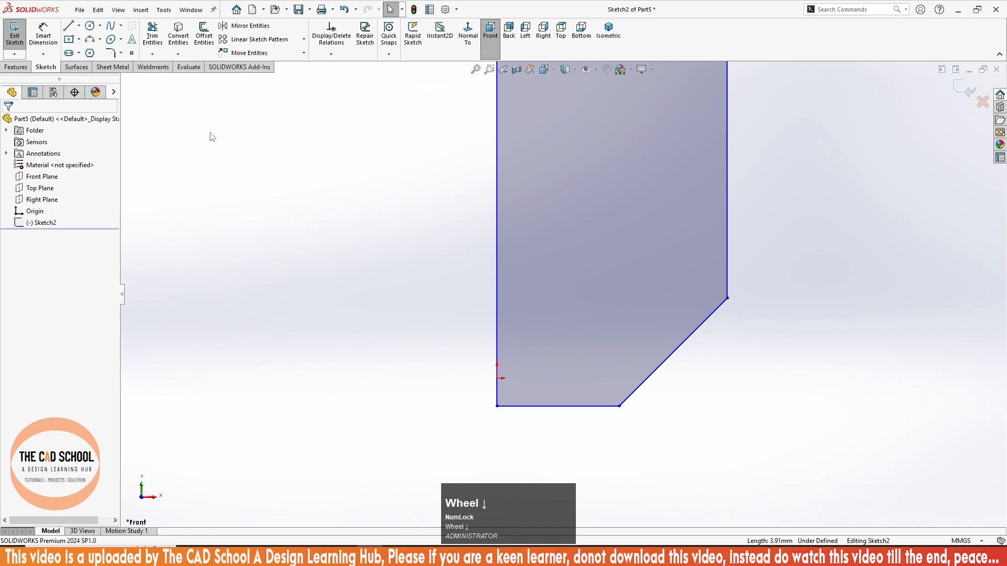
# Try to extend the profile's bottom edge past its corner with the long vertical edge using Extend Entities.
pyautogui.click(153, 54)
pyautogui.click(175, 79)
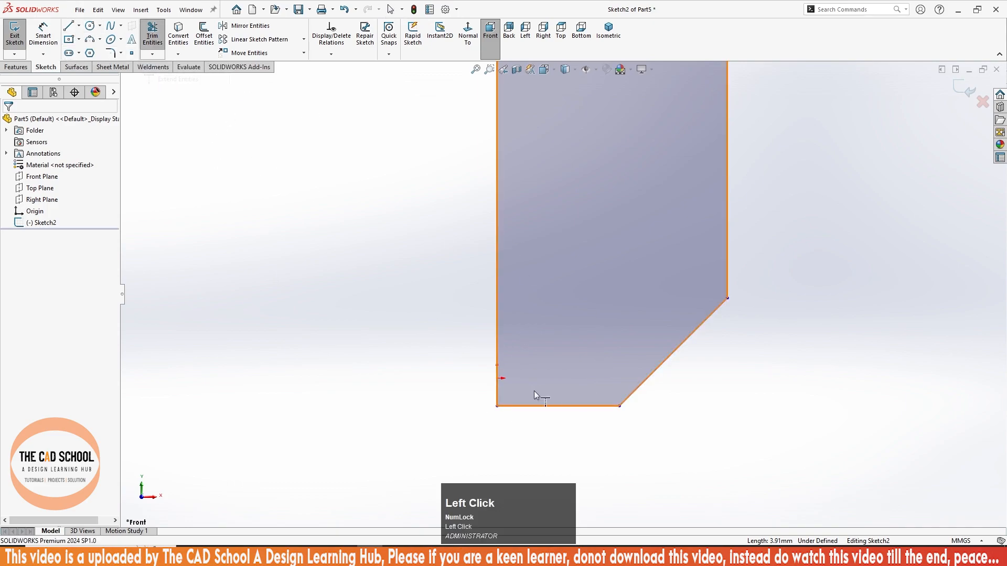
pyautogui.click(503, 406)
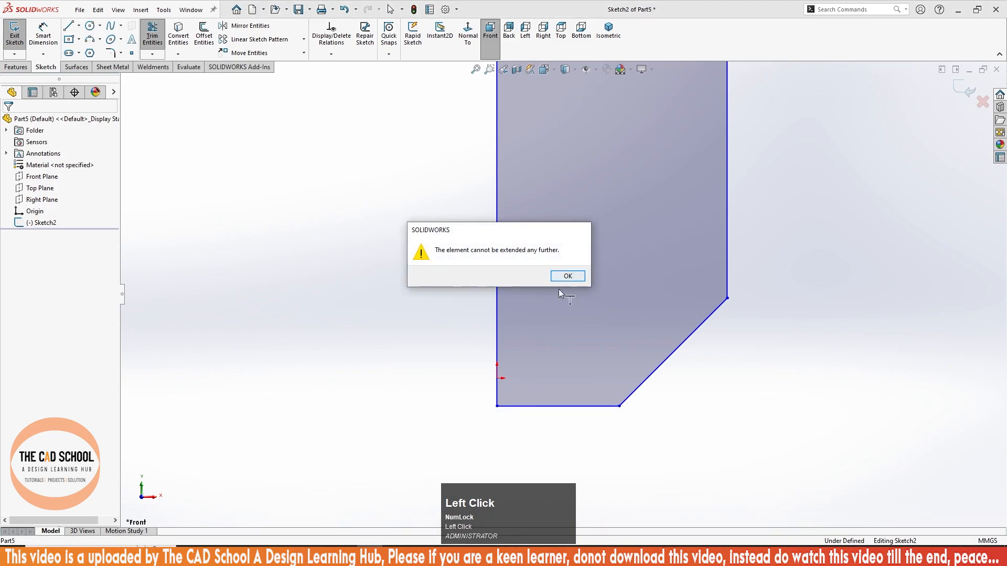
pyautogui.click(565, 280)
pyautogui.click(497, 408)
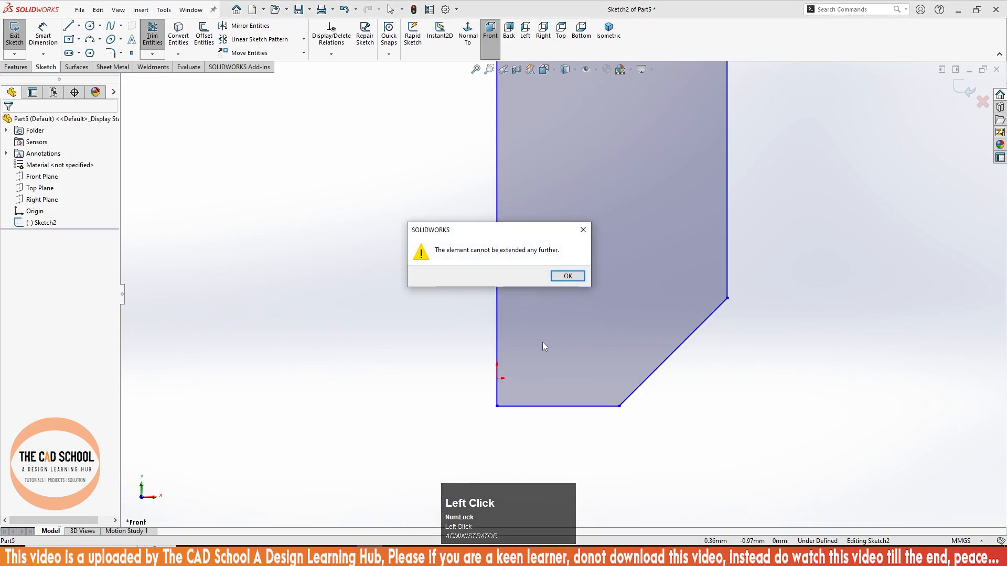
pyautogui.click(584, 231)
pyautogui.press('Escape')
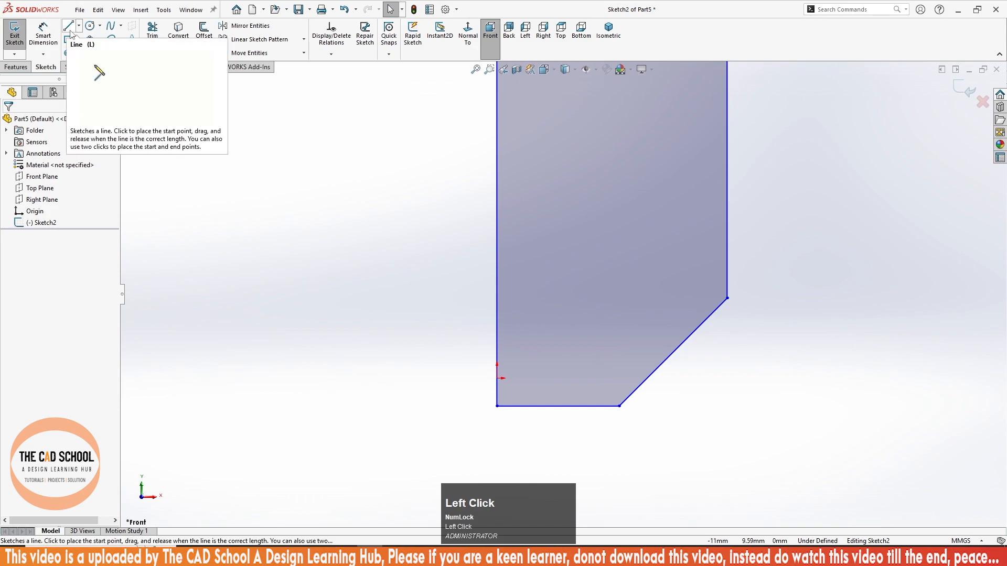
# Sketch a horizontal line about 0.64 mm long outward from the profile's bottom-left corner, in line with the bottom edge.
pyautogui.click(70, 32)
pyautogui.click(497, 406)
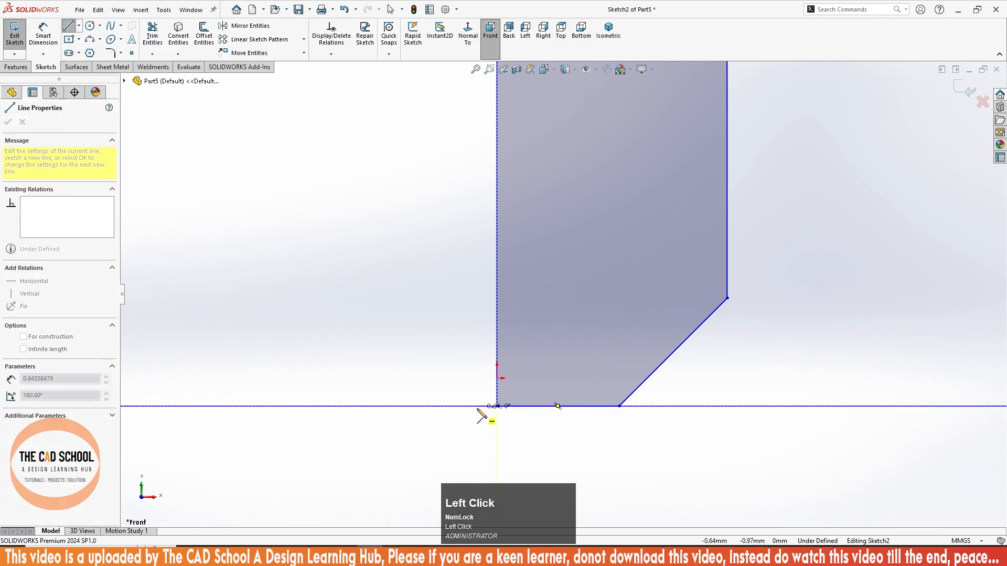
pyautogui.click(477, 406)
pyautogui.press('Escape')
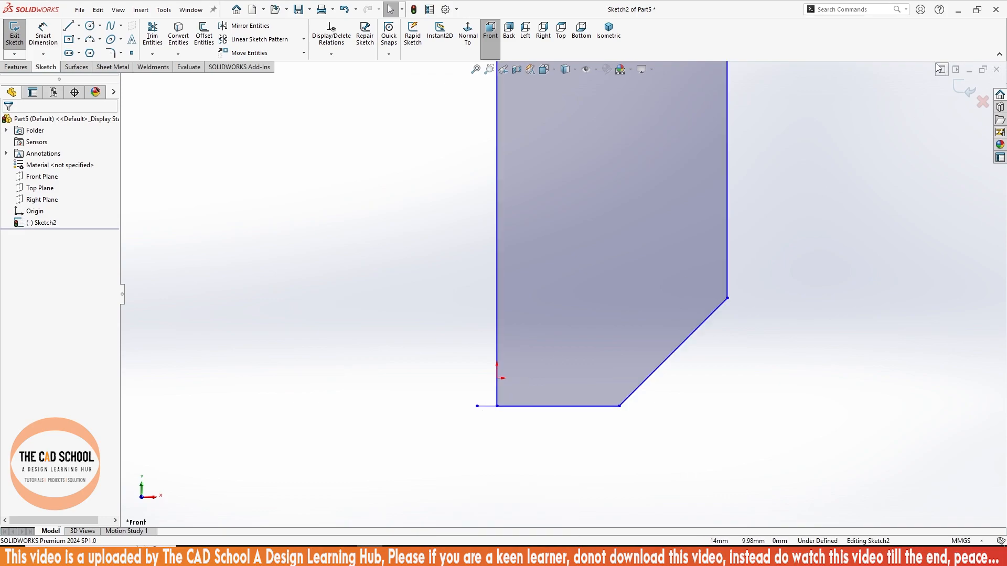
# Close the sketch and try to revolve the pin profile's closed contour 360 degrees about its long vertical edge.
pyautogui.click(964, 88)
pyautogui.scroll(2, 618, 326)
pyautogui.moveTo(618, 326)
pyautogui.mouseDown(button='middle')
pyautogui.moveTo(575, 407)
pyautogui.moveTo(590, 329)
pyautogui.mouseUp(button='middle')
pyautogui.scroll(-4, 590, 330)
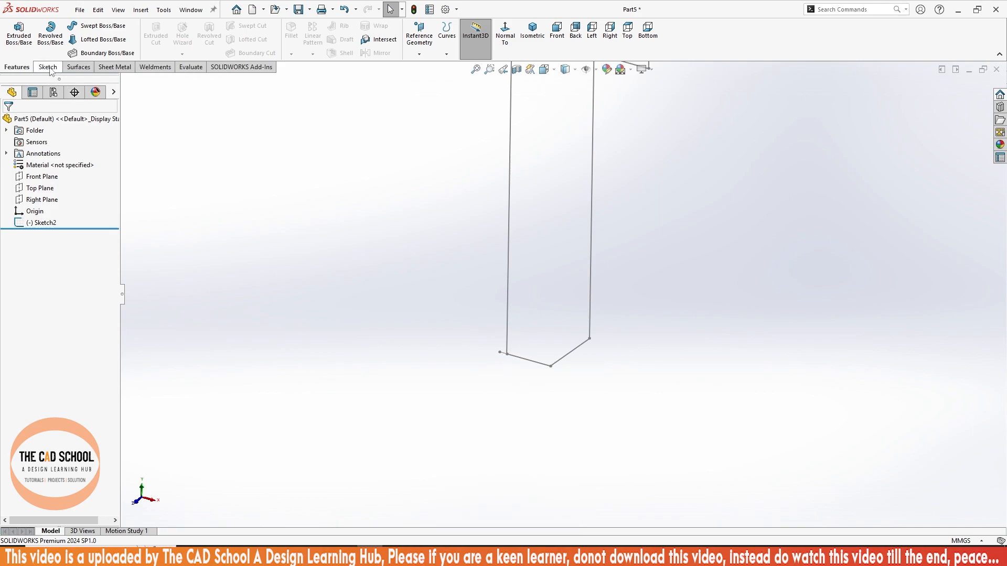
pyautogui.click(50, 33)
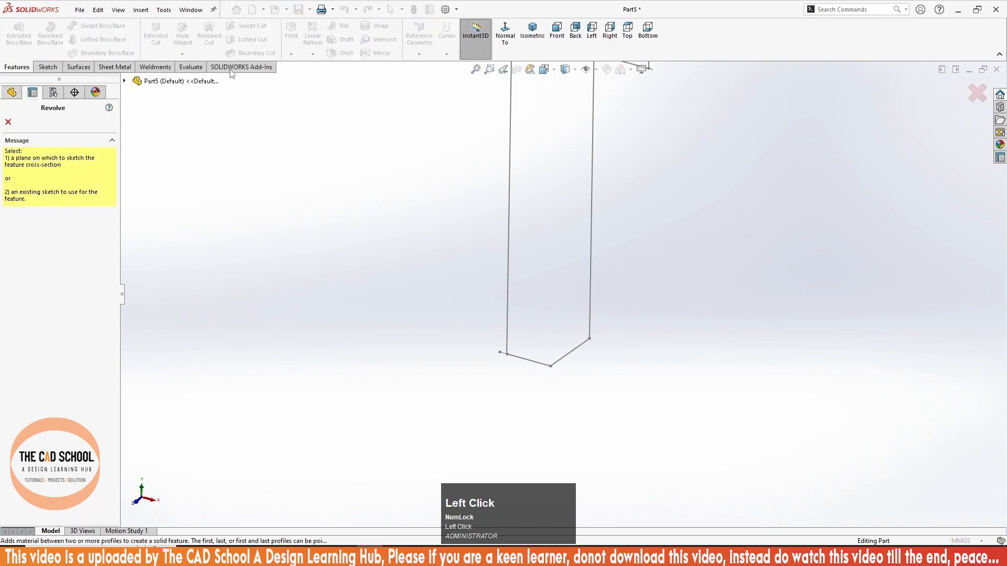
pyautogui.click(510, 115)
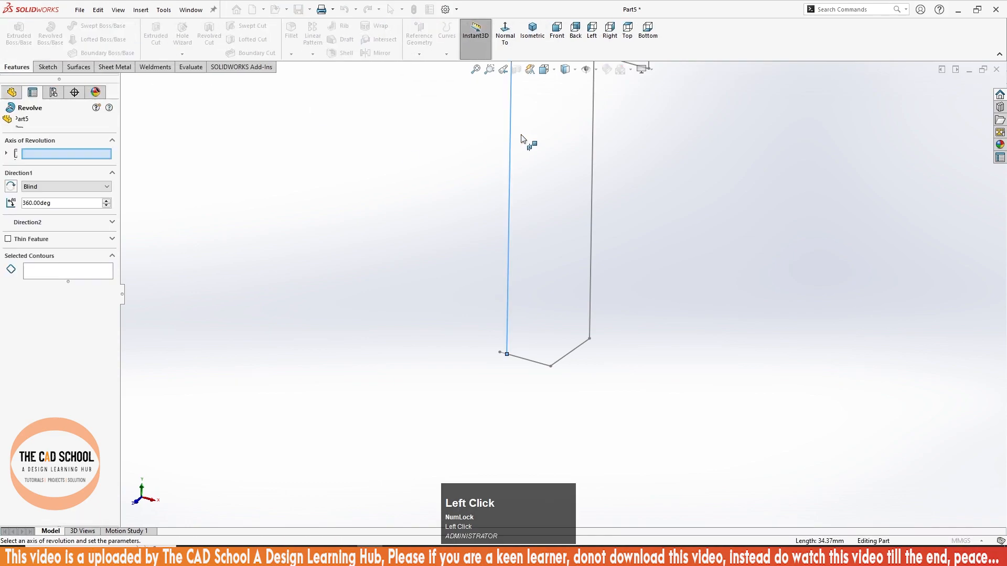
pyautogui.click(508, 167)
pyautogui.scroll(1, 540, 185)
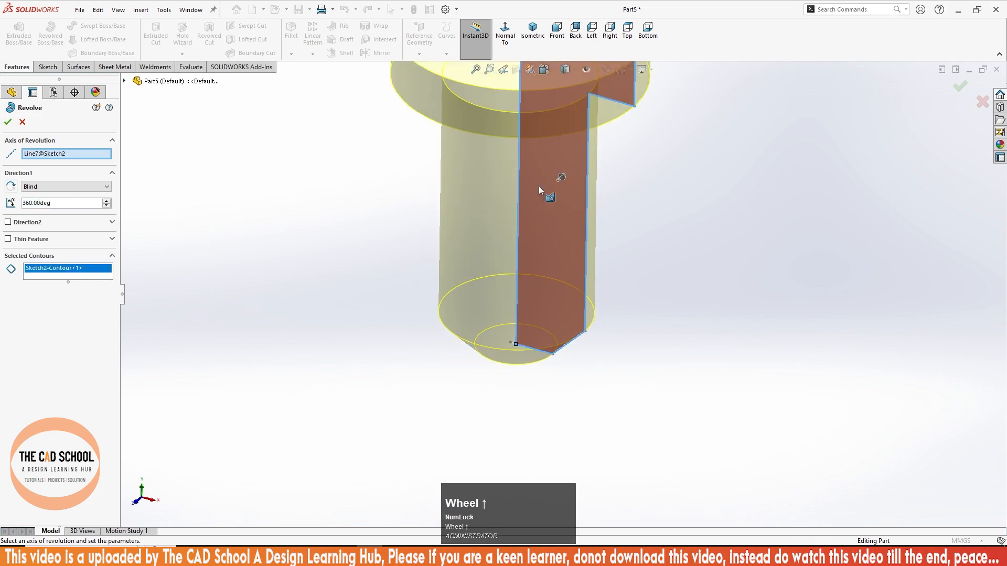
pyautogui.scroll(1, 553, 228)
pyautogui.scroll(-3, 547, 178)
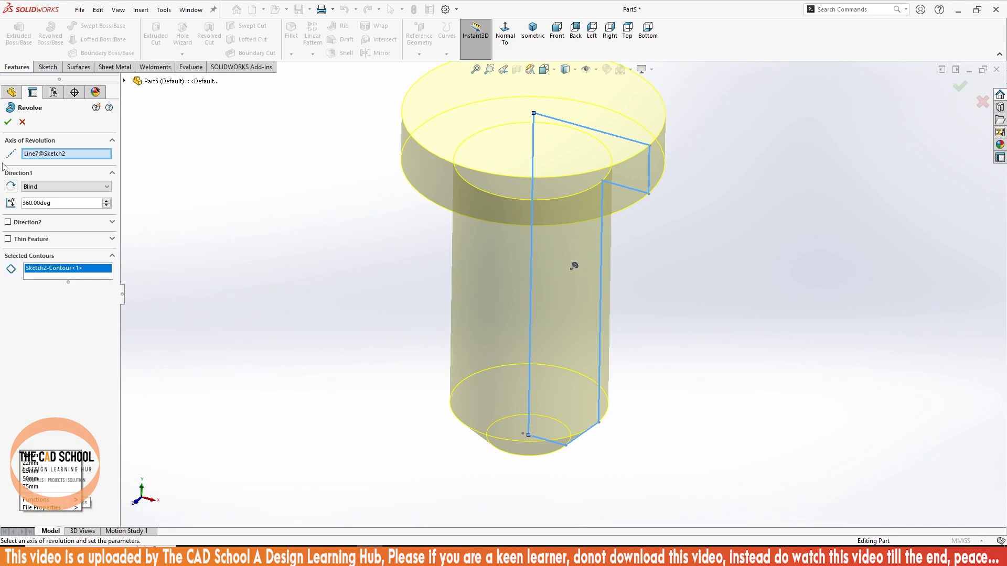
pyautogui.click(23, 124)
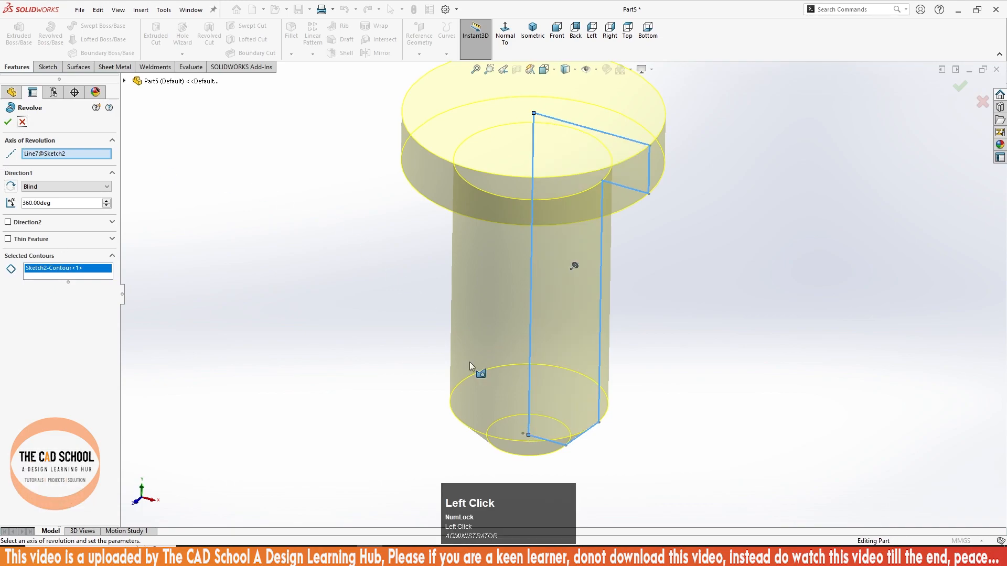
# Delete the pin profile sketch from the part.
pyautogui.moveTo(598, 371)
pyautogui.mouseDown(button='middle')
pyautogui.moveTo(627, 407)
pyautogui.moveTo(538, 433)
pyautogui.mouseUp(button='middle')
pyautogui.click(489, 457)
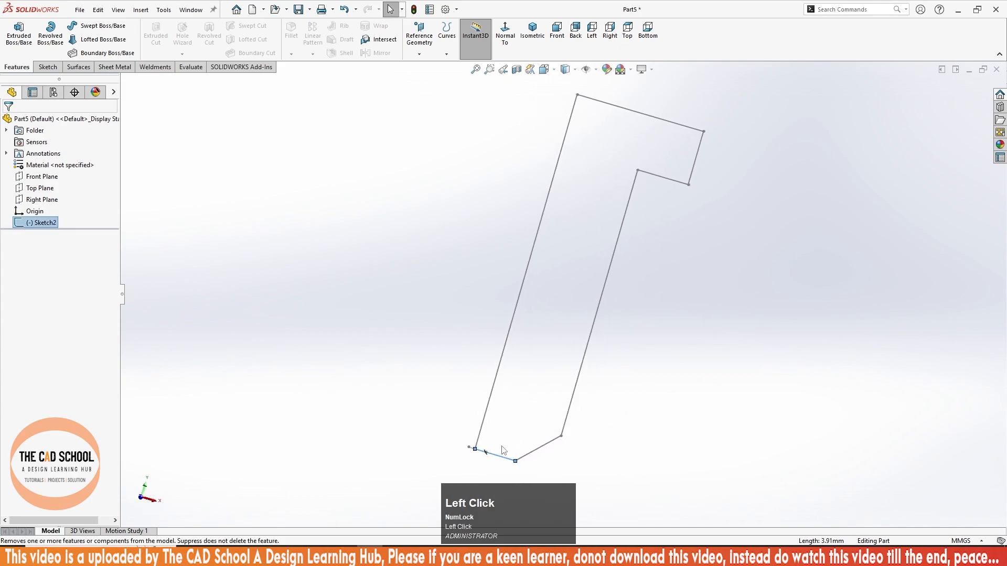
pyautogui.click(469, 448)
pyautogui.press('Delete')
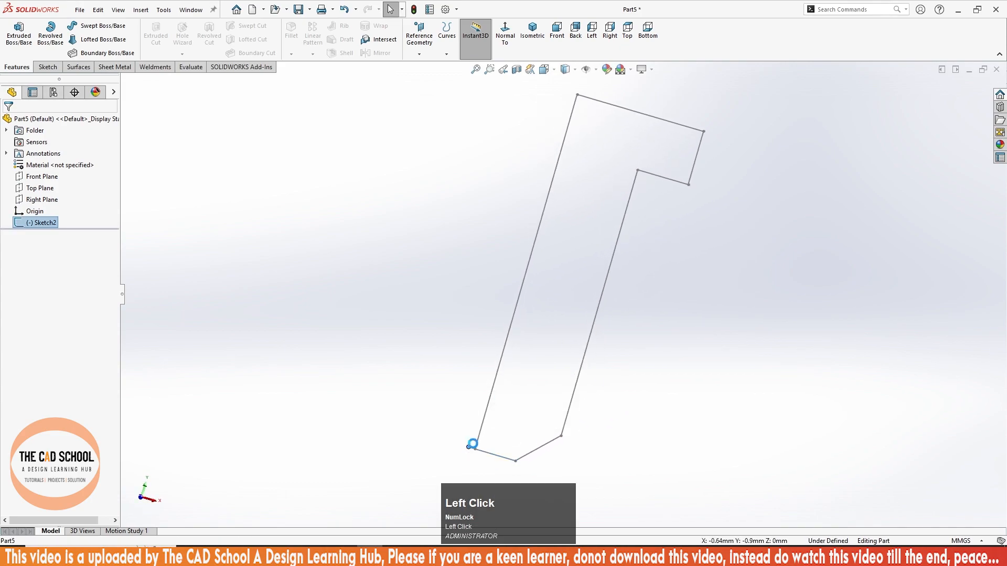
pyautogui.press('Return')
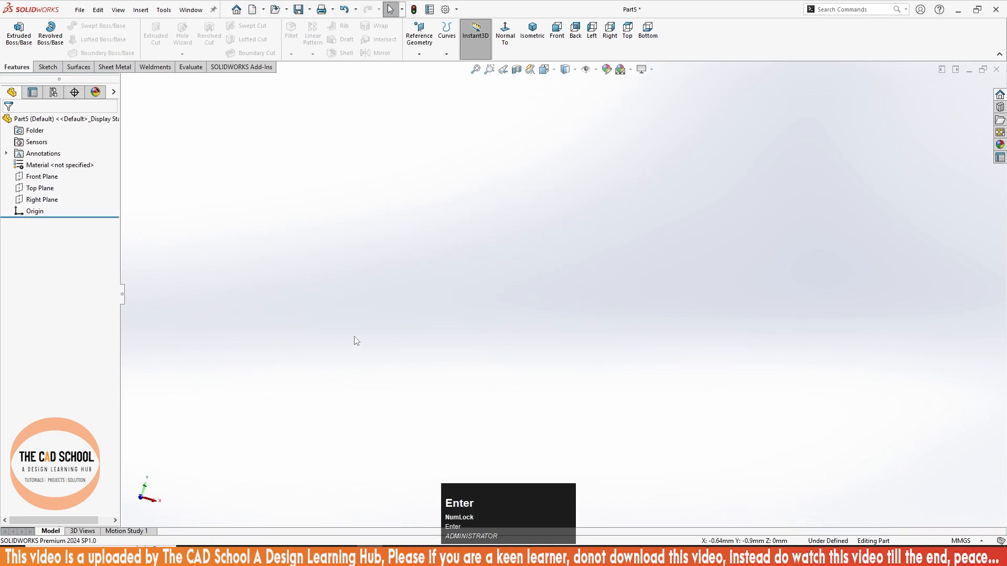
# Start a sketch on the Front Plane, viewed normal, and draw a horizontal line above the origin with a vertical line down from its right end.
pyautogui.click(42, 176)
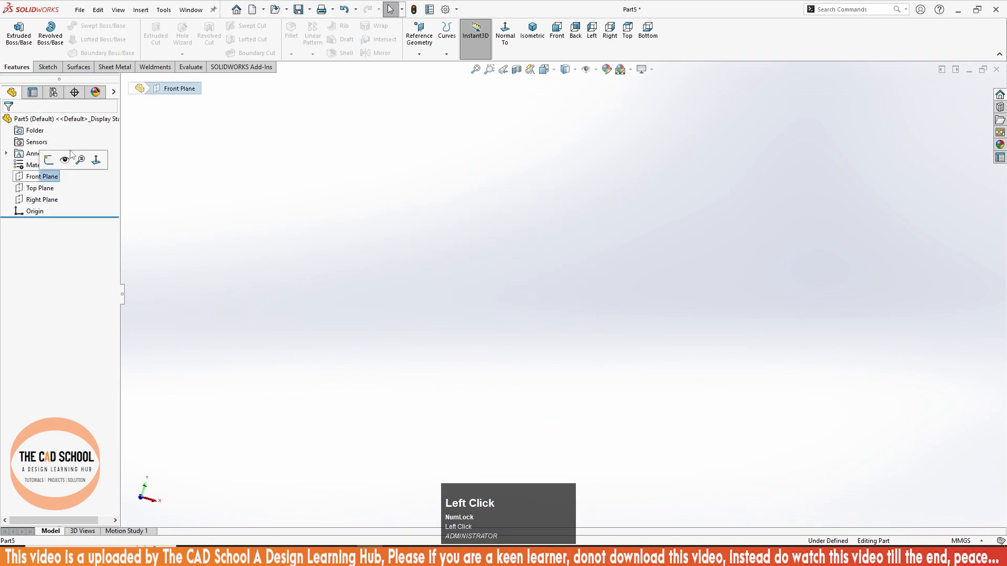
pyautogui.click(505, 31)
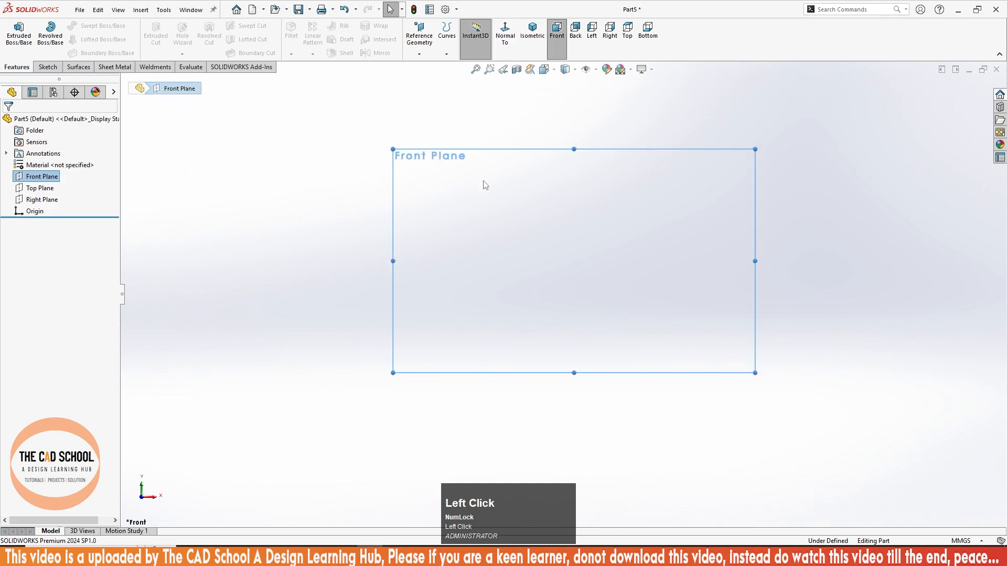
pyautogui.click(47, 68)
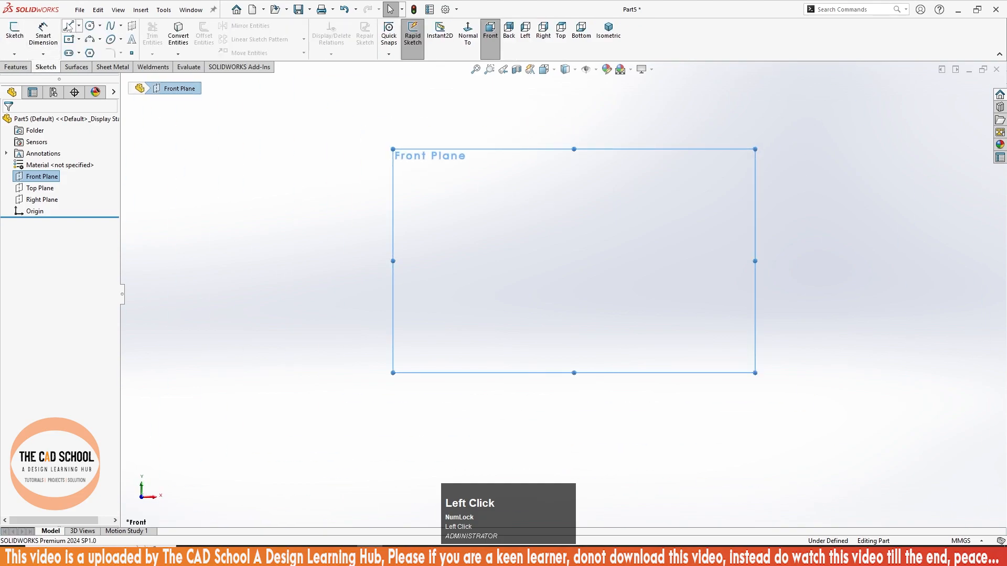
pyautogui.click(68, 27)
pyautogui.scroll(1, 582, 202)
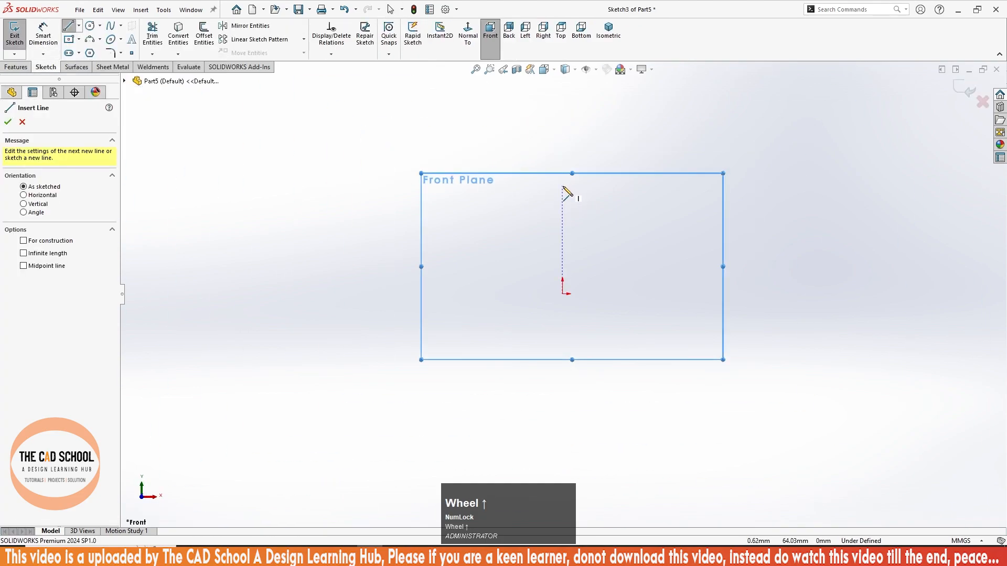
pyautogui.click(562, 187)
pyautogui.click(593, 187)
pyautogui.click(593, 221)
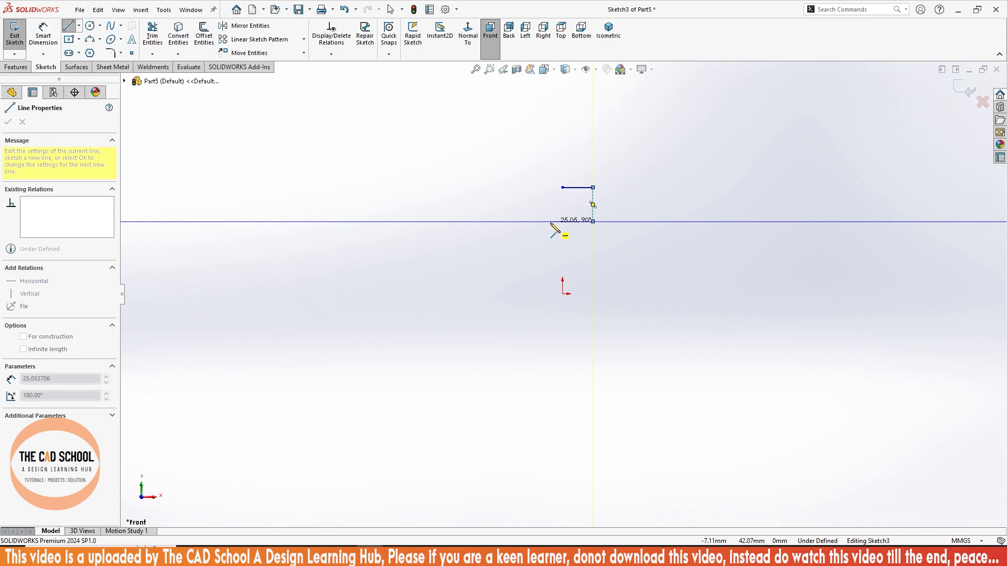
# Continue the profile with lines about 25 mm left, 10 mm up and 14 mm left.
pyautogui.click(551, 222)
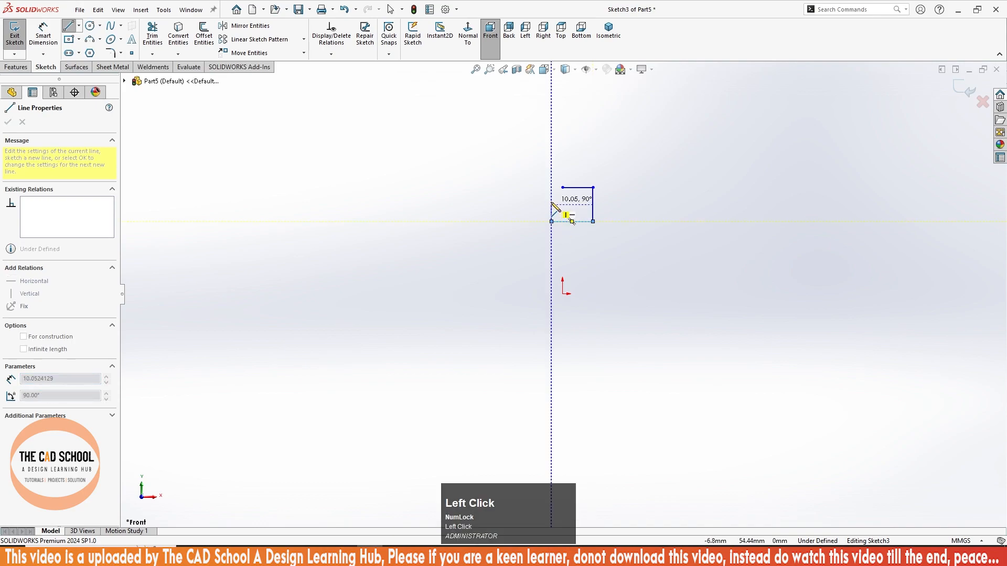
pyautogui.click(551, 204)
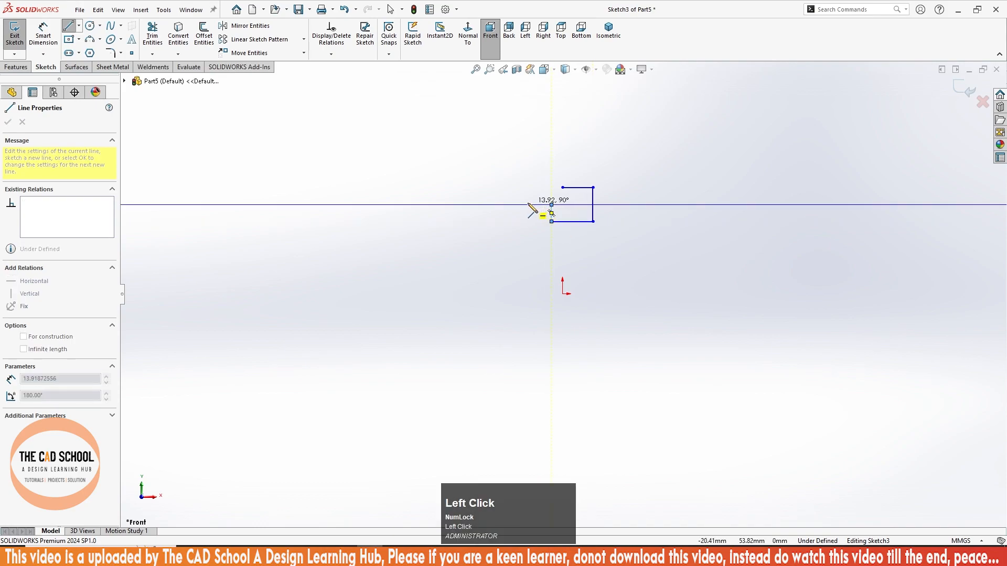
pyautogui.click(528, 205)
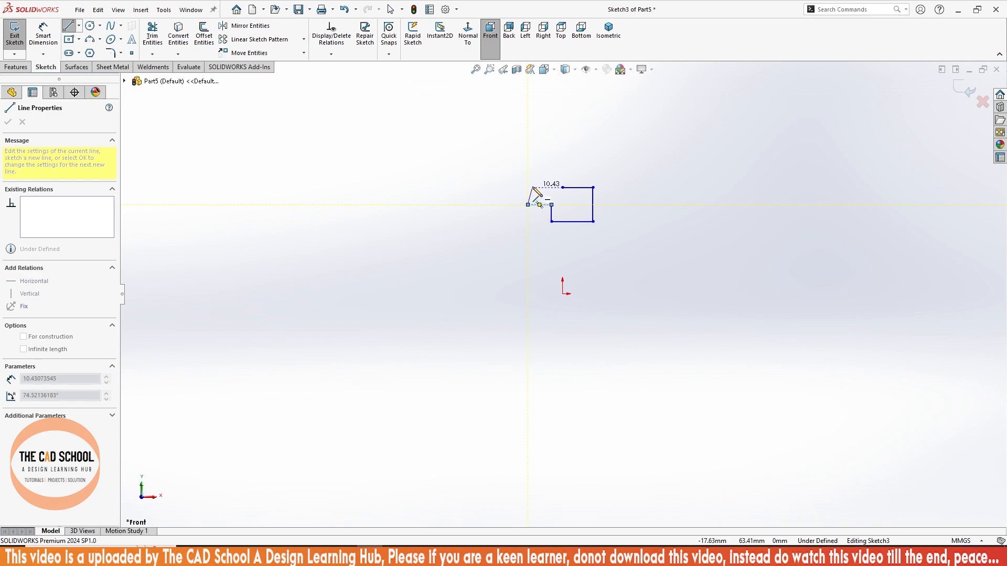
# Close the stepped profile with a left edge about 5.4 mm tall, a horizontal edge and a short vertical to the start point, and exit the sketch.
pyautogui.scroll(-3, 533, 188)
pyautogui.scroll(-3, 571, 265)
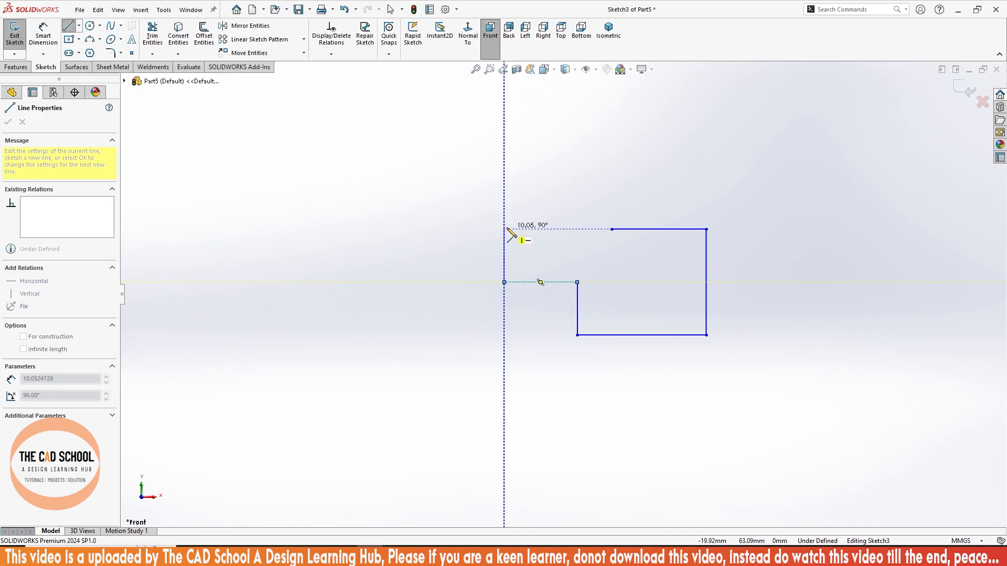
pyautogui.click(504, 282)
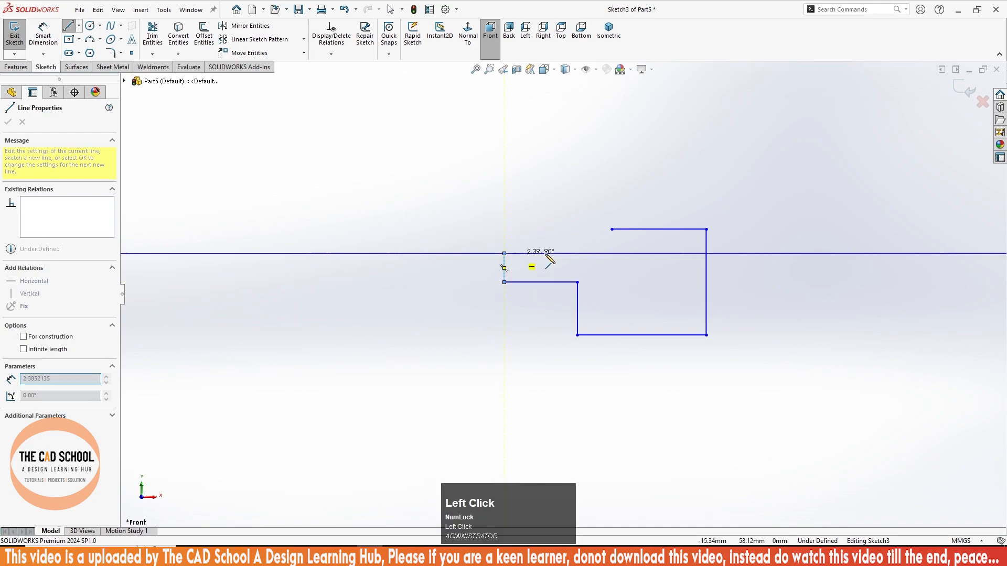
pyautogui.click(611, 253)
pyautogui.click(612, 230)
pyautogui.press('space')
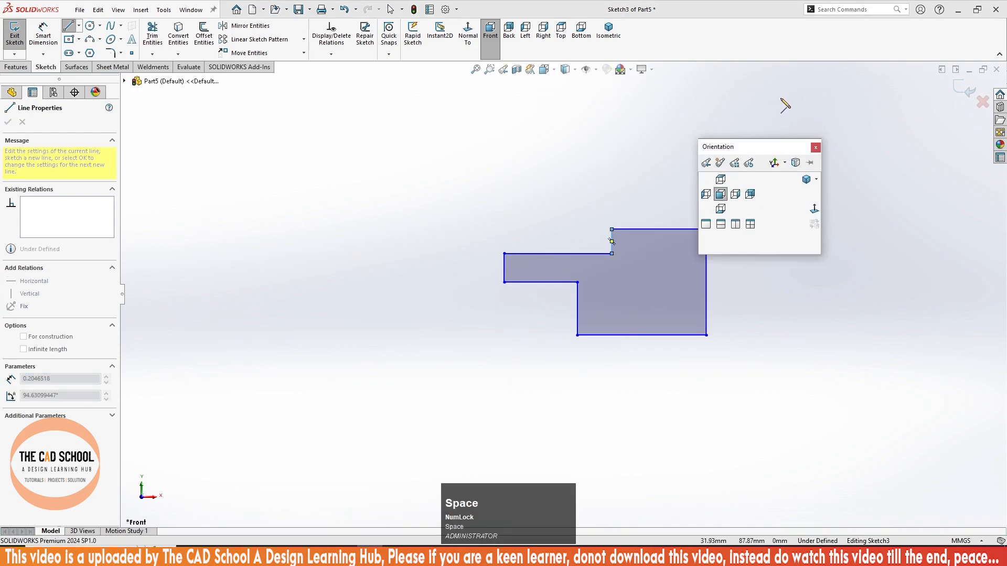
pyautogui.click(815, 146)
pyautogui.scroll(-2, 766, 307)
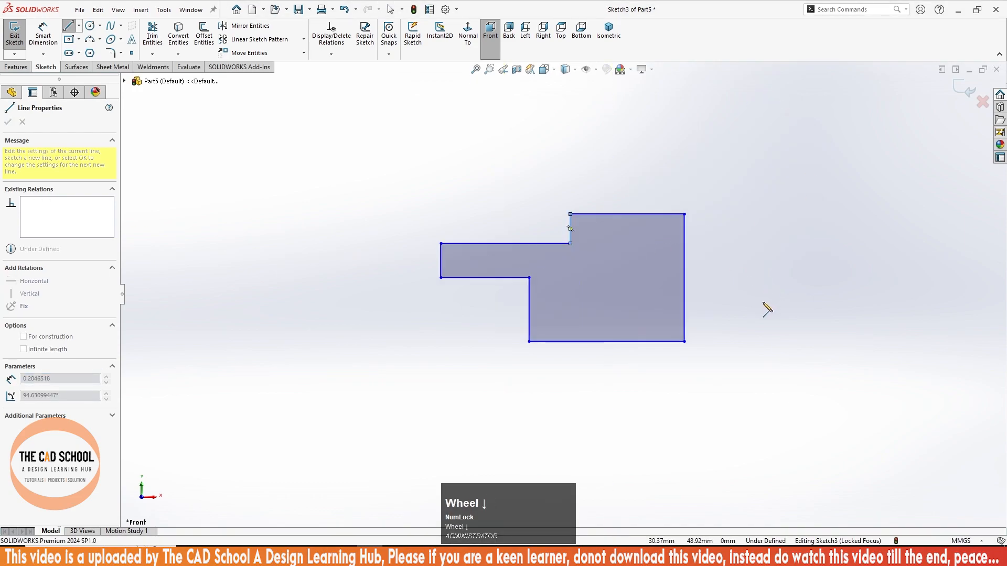
pyautogui.click(17, 36)
# Try to revolve the stepped profile 360 degrees about the vertical edge below its narrow left arm.
pyautogui.moveTo(659, 339); pyautogui.dragTo(645, 345, button='middle')
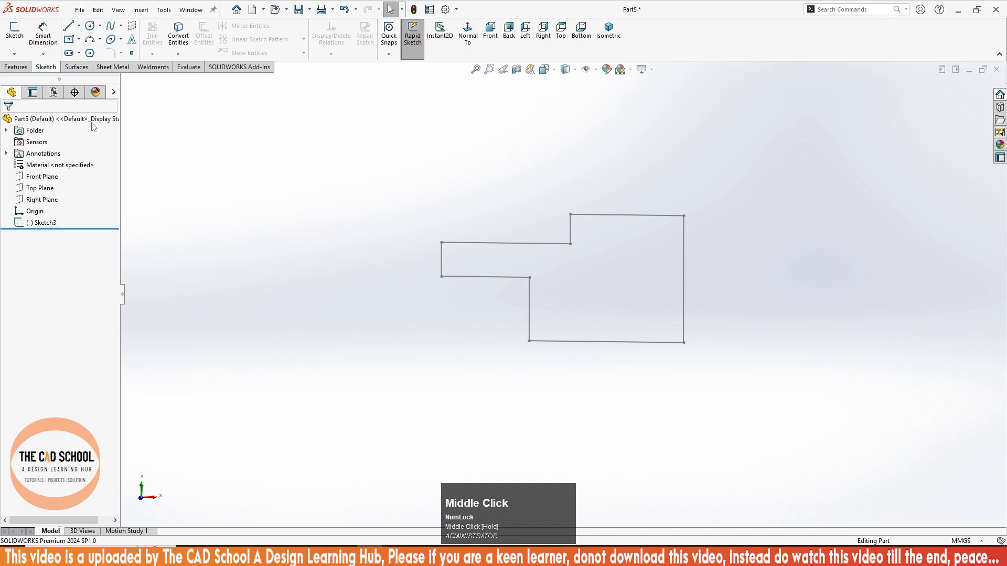
pyautogui.scroll(-3, 500, 248)
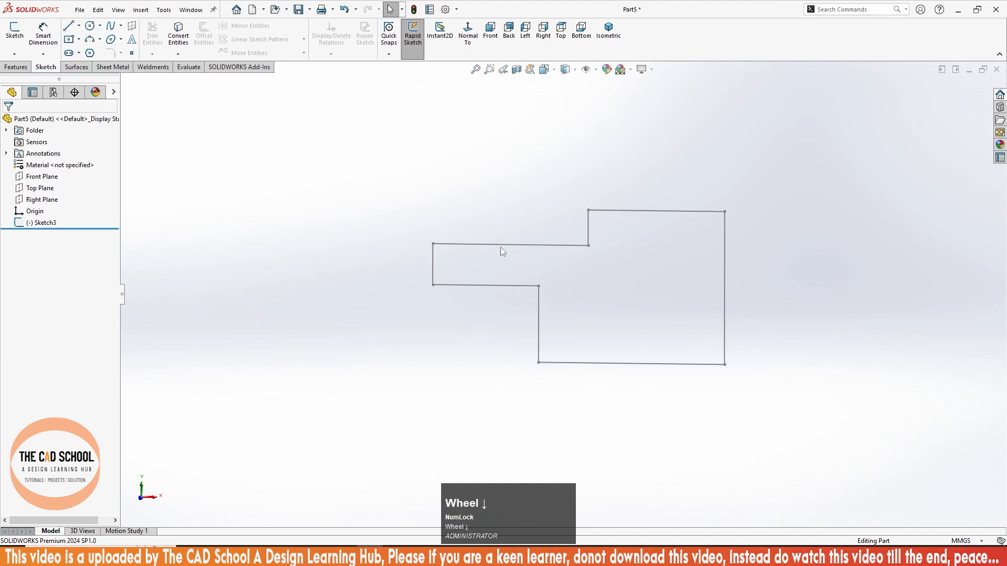
pyautogui.click(21, 67)
pyautogui.click(51, 33)
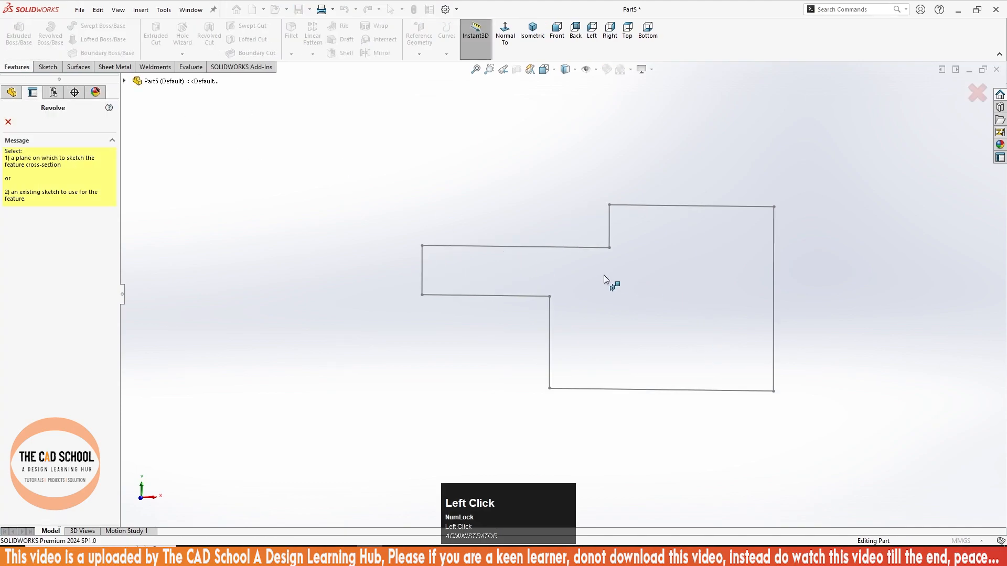
pyautogui.click(550, 313)
pyautogui.click(491, 307)
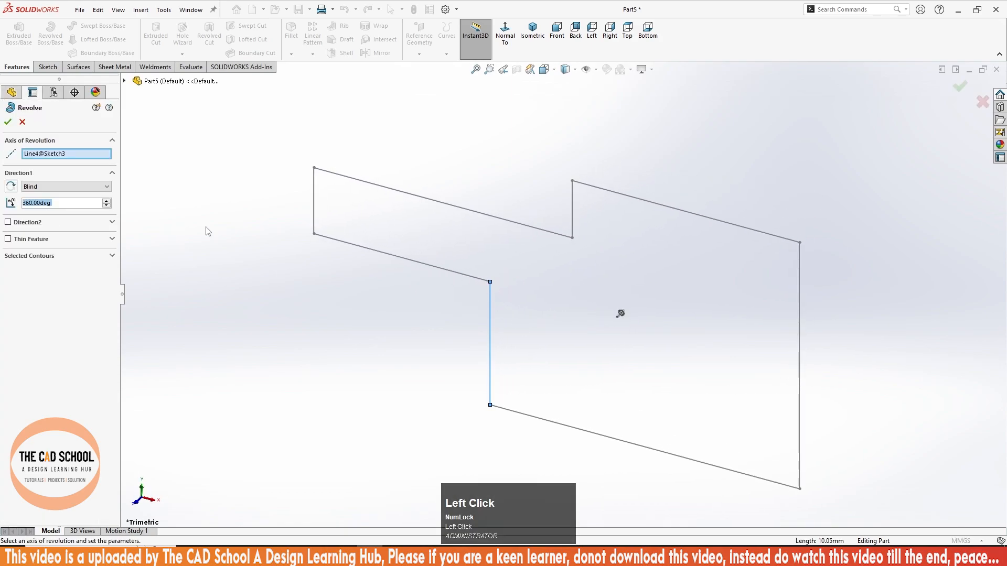
pyautogui.click(492, 299)
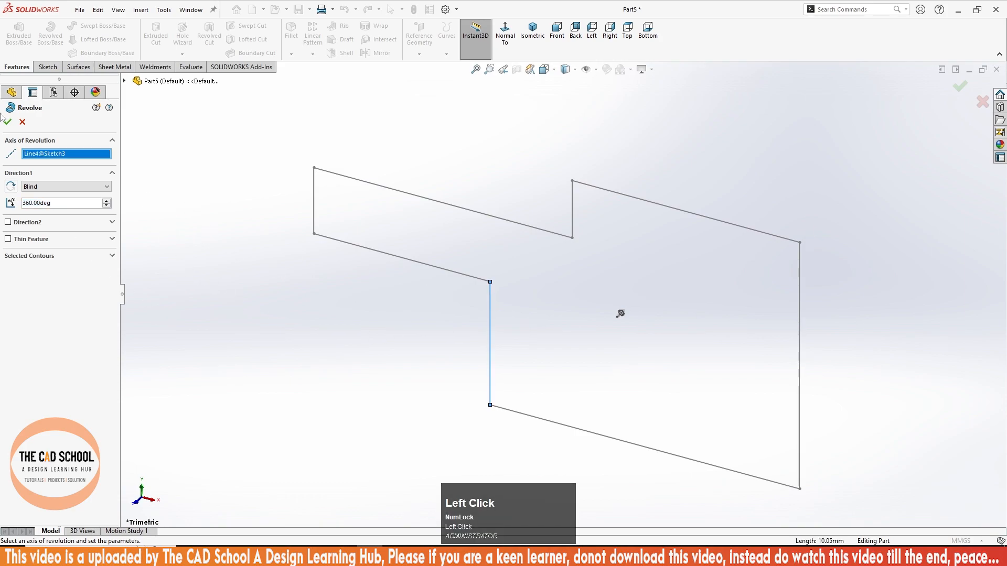
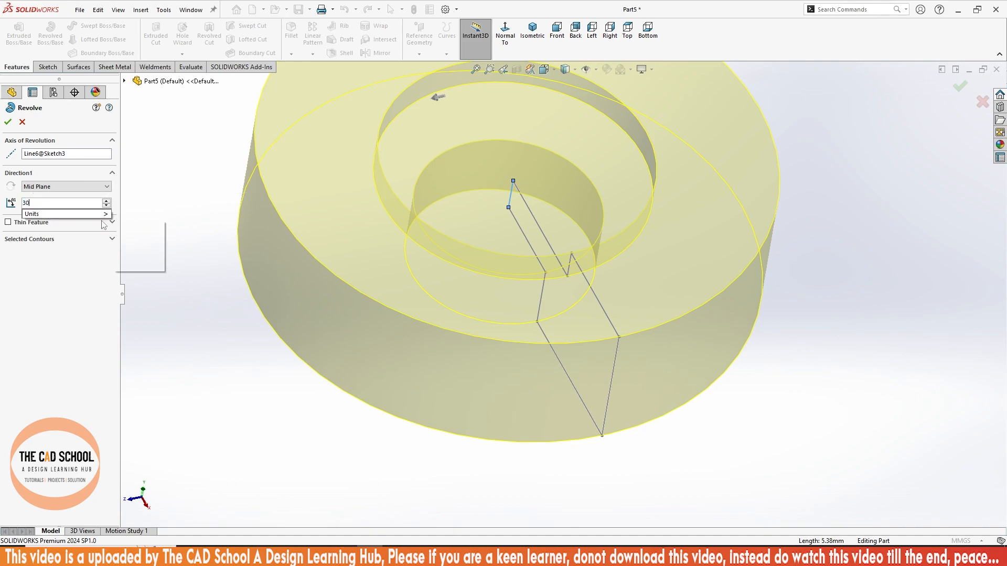
# Set the Mid Plane revolve about the profile's leftmost edge to 30 degrees and inspect the preview from several sides.
pyautogui.click(159, 277)
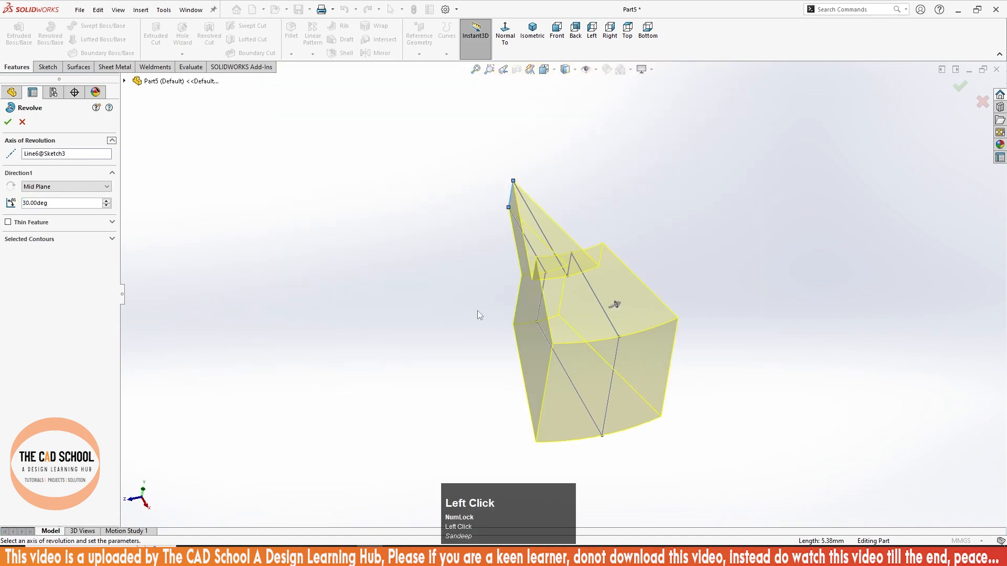
pyautogui.scroll(-3, 626, 339)
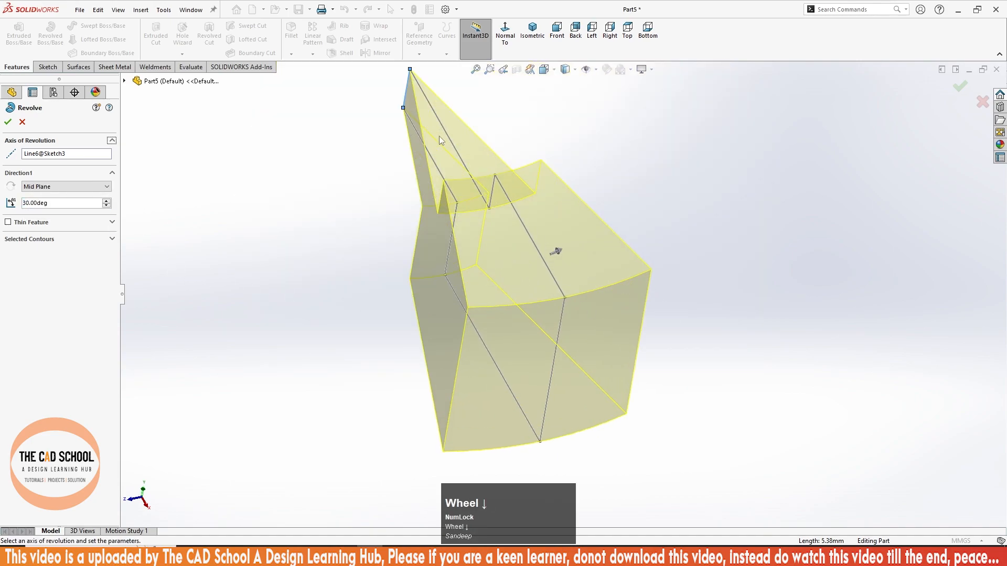
pyautogui.moveTo(512, 288); pyautogui.dragTo(528, 353, button='middle')
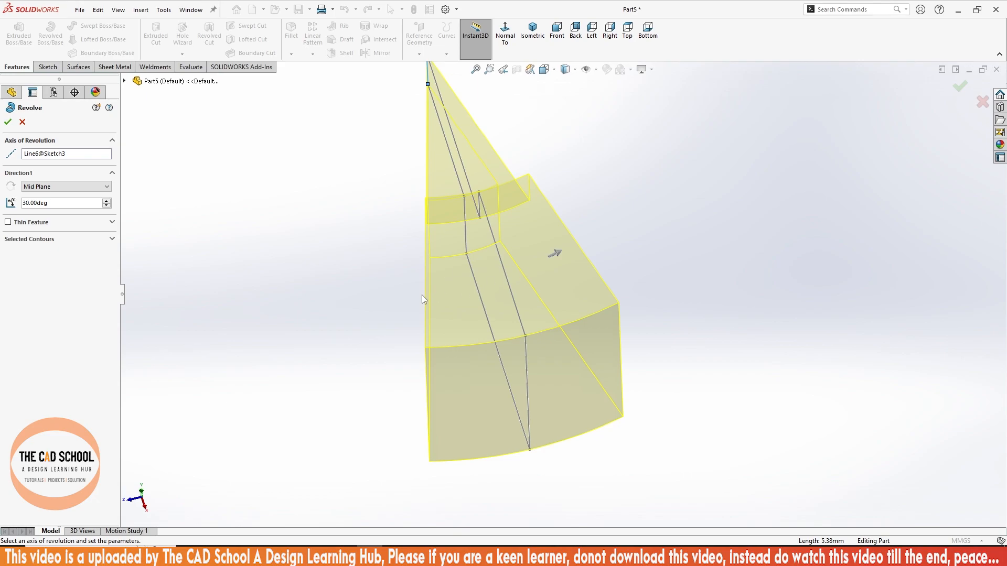
pyautogui.scroll(2, 513, 283)
pyautogui.moveTo(568, 335); pyautogui.dragTo(586, 292, button='middle')
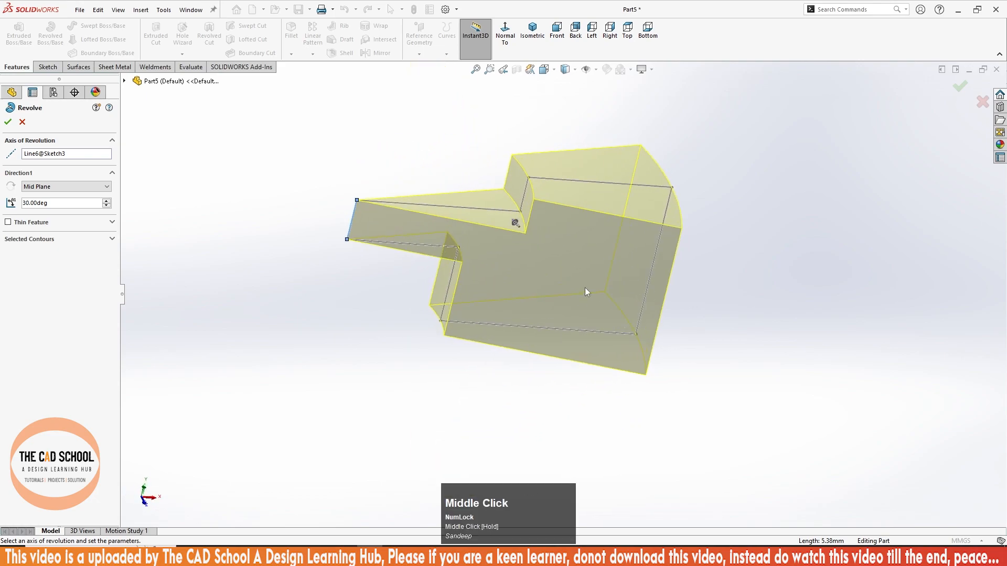
# Enable a One-Direction thin feature with 2 mm thickness on the revolve and try to apply it.
pyautogui.click(29, 224)
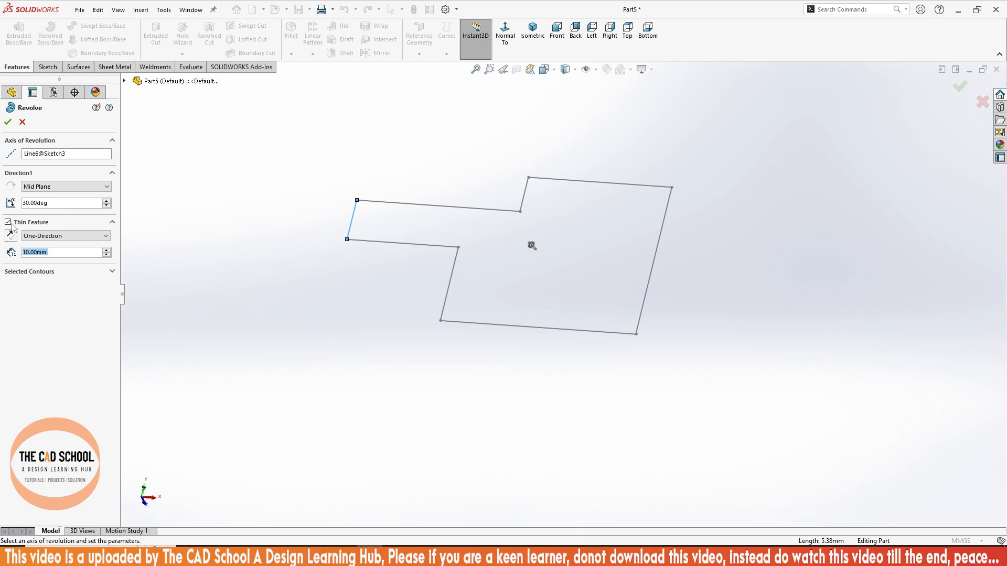
pyautogui.moveTo(55, 255); pyautogui.dragTo(24, 259)
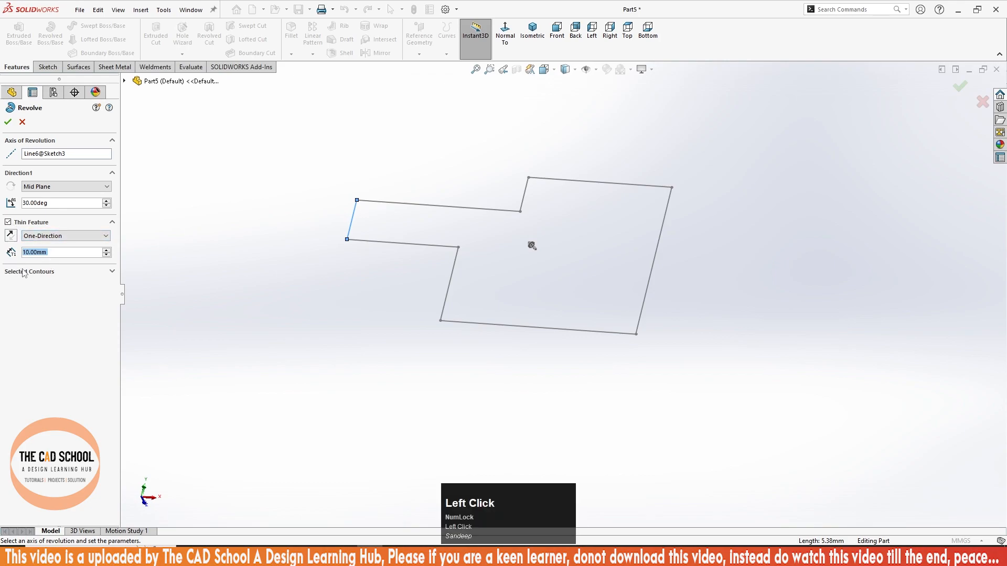
pyautogui.write('2')
pyautogui.press('Return')
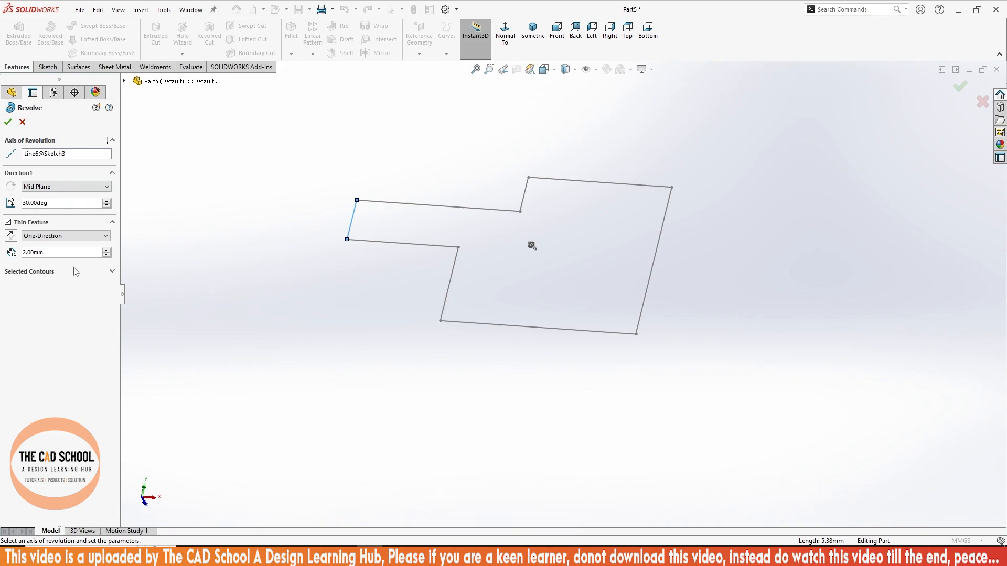
pyautogui.click(9, 123)
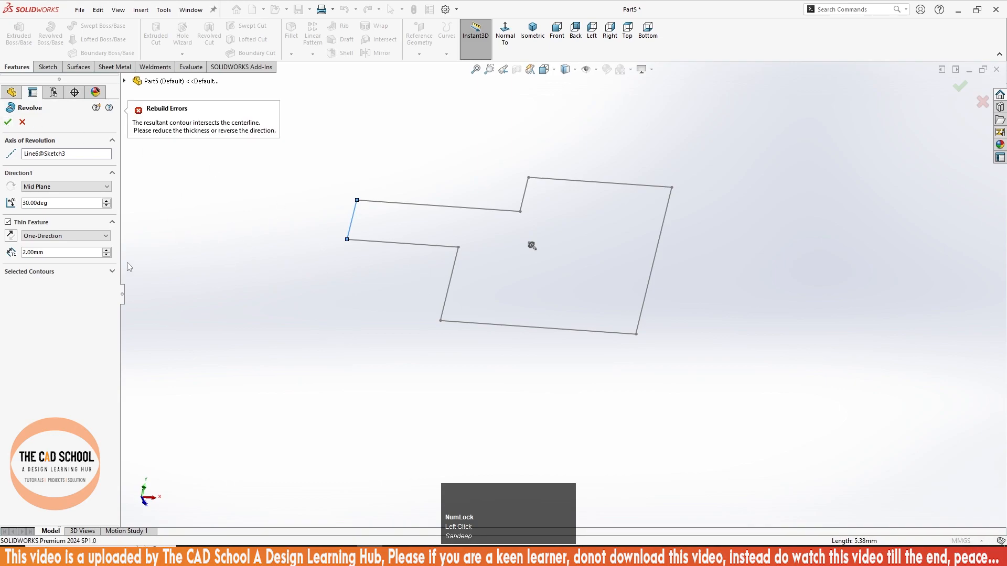
# Turn off the revolve's thin feature and set its first direction to Blind.
pyautogui.click(8, 221)
pyautogui.moveTo(603, 270); pyautogui.dragTo(470, 252, button='middle')
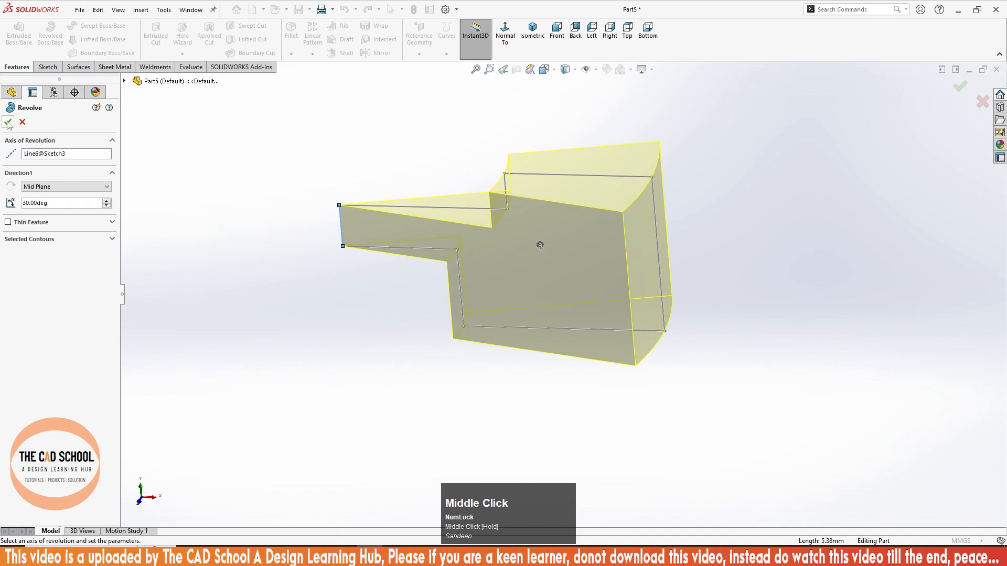
pyautogui.click(39, 188)
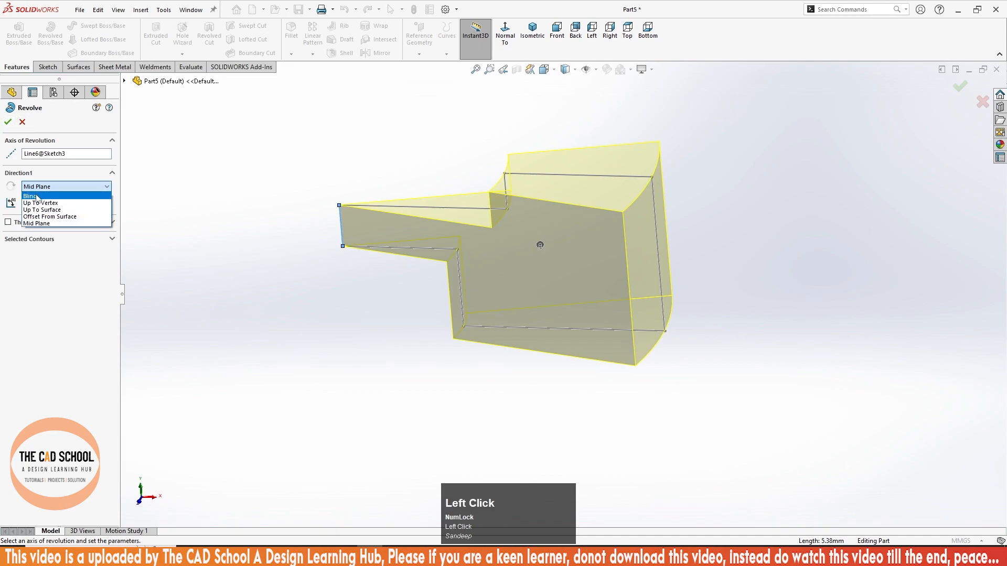
pyautogui.click(37, 197)
# Try a second Blind direction of 90 degrees on the revolve, inspect the preview, and turn the second direction off again.
pyautogui.click(63, 250)
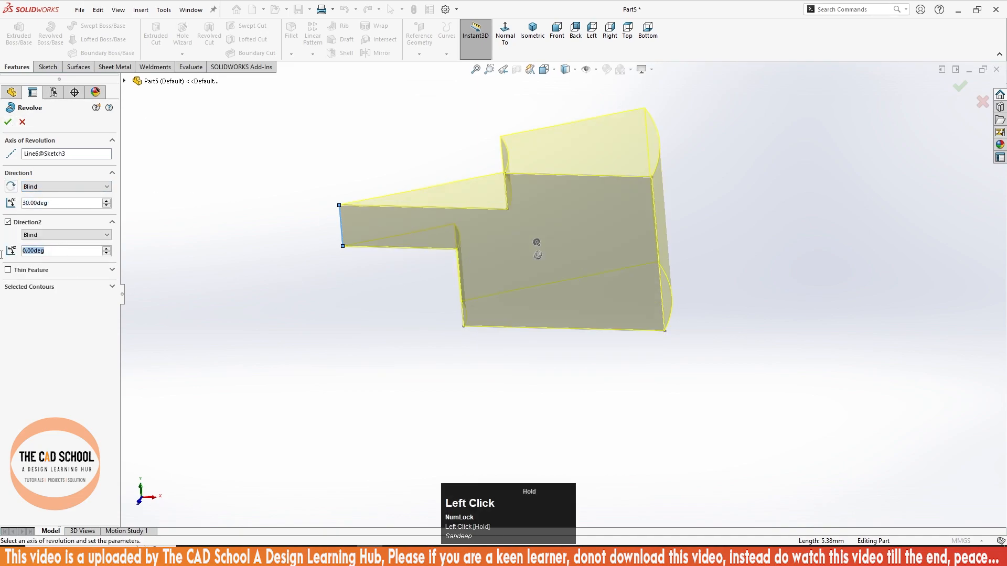
pyautogui.write('360')
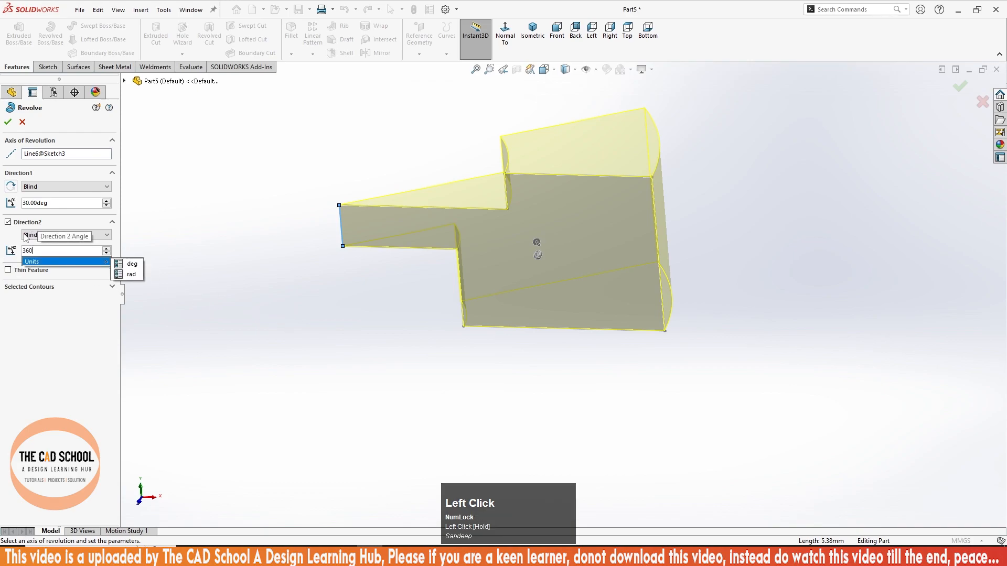
pyautogui.click(47, 250)
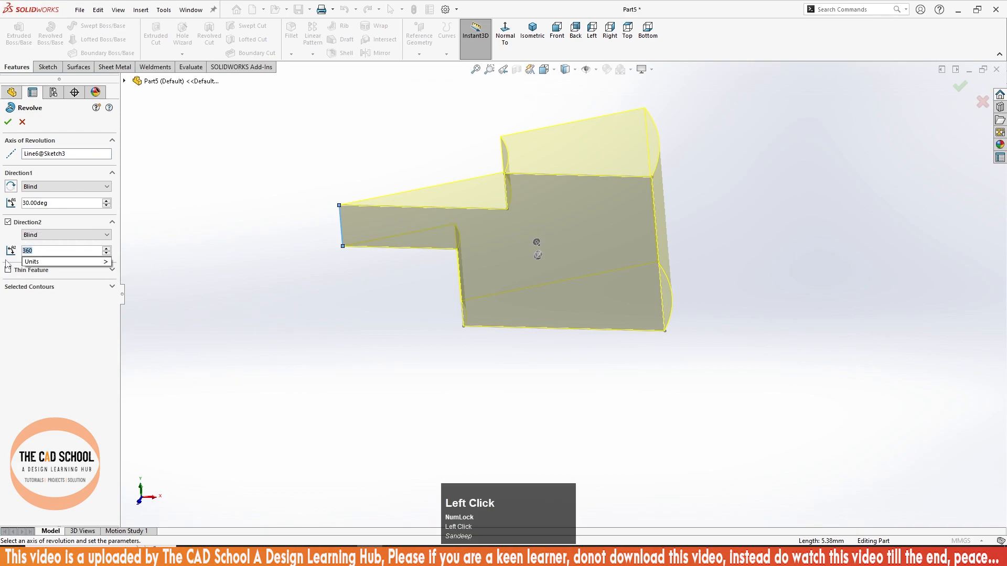
pyautogui.write('90')
pyautogui.click(366, 304)
pyautogui.moveTo(418, 365); pyautogui.dragTo(427, 331, button='middle')
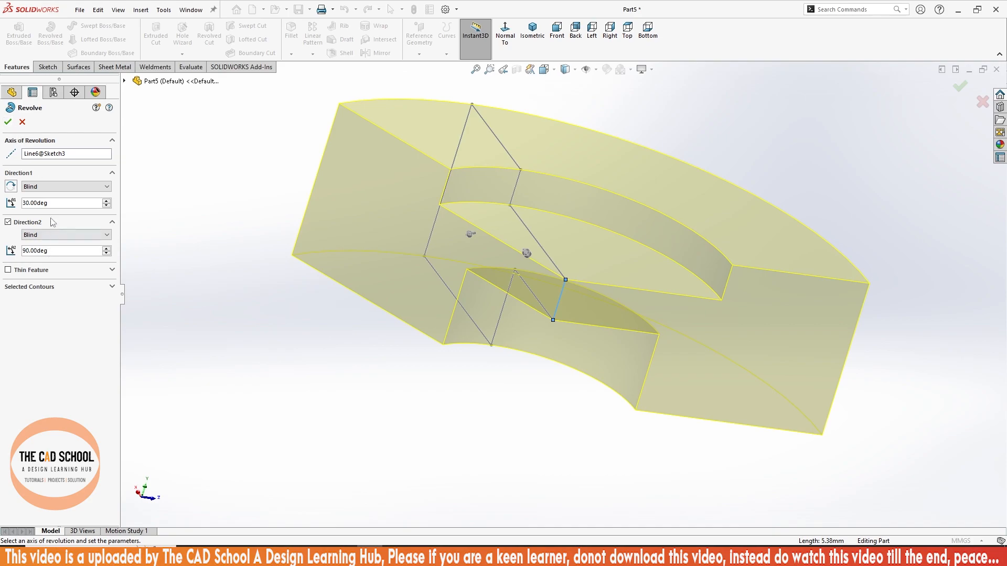
pyautogui.click(59, 204)
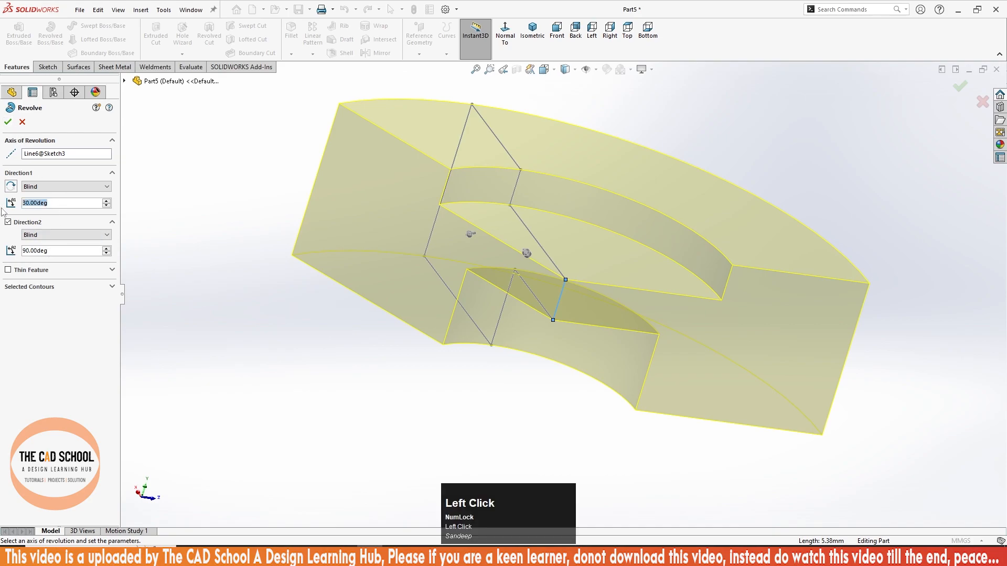
pyautogui.click(66, 253)
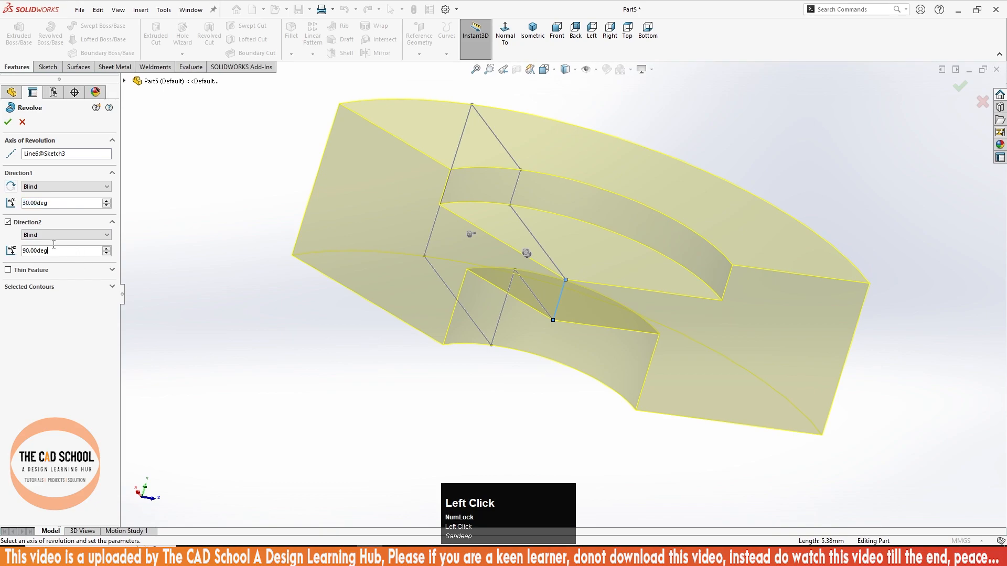
pyautogui.click(8, 222)
# Set the Blind revolve angle to 360 degrees and inspect the ring preview from another side.
pyautogui.click(77, 187)
pyautogui.click(53, 193)
pyautogui.click(62, 203)
pyautogui.write('360')
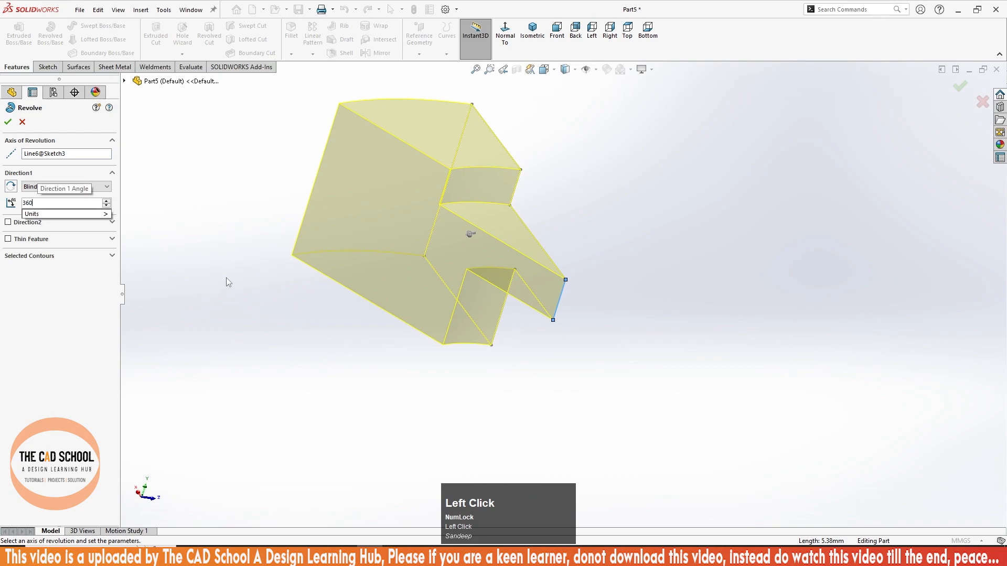
pyautogui.press('Return')
pyautogui.moveTo(352, 347); pyautogui.dragTo(281, 348, button='middle')
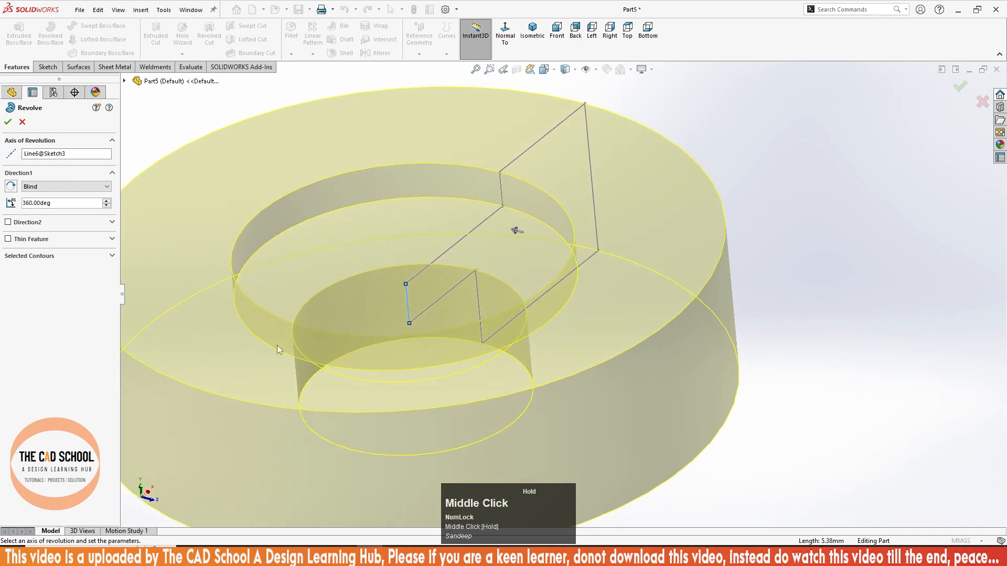
# Toggle the thin feature on and off, apply the revolve as a solid, and inspect the ring from above.
pyautogui.click(8, 241)
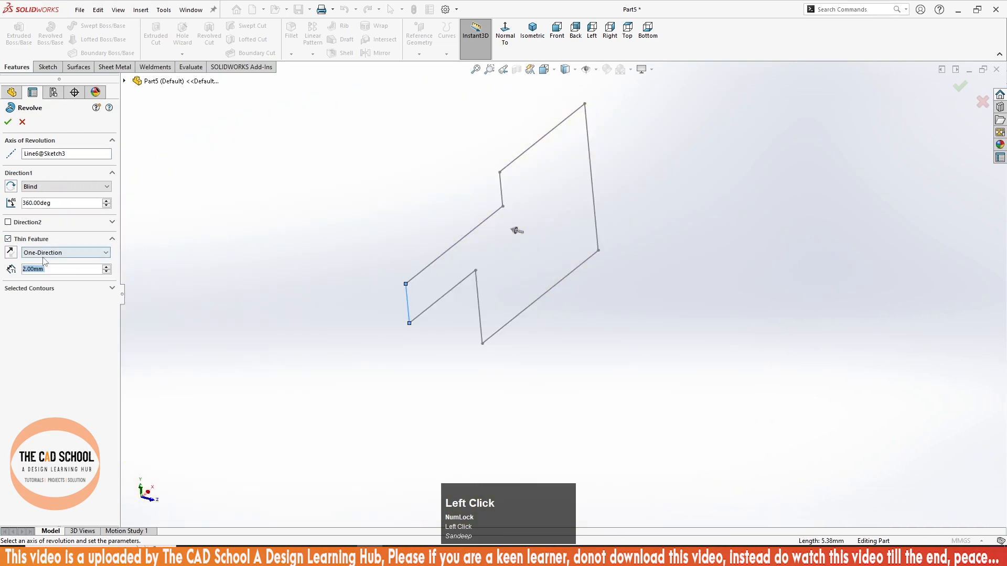
pyautogui.click(8, 239)
pyautogui.scroll(3, 390, 282)
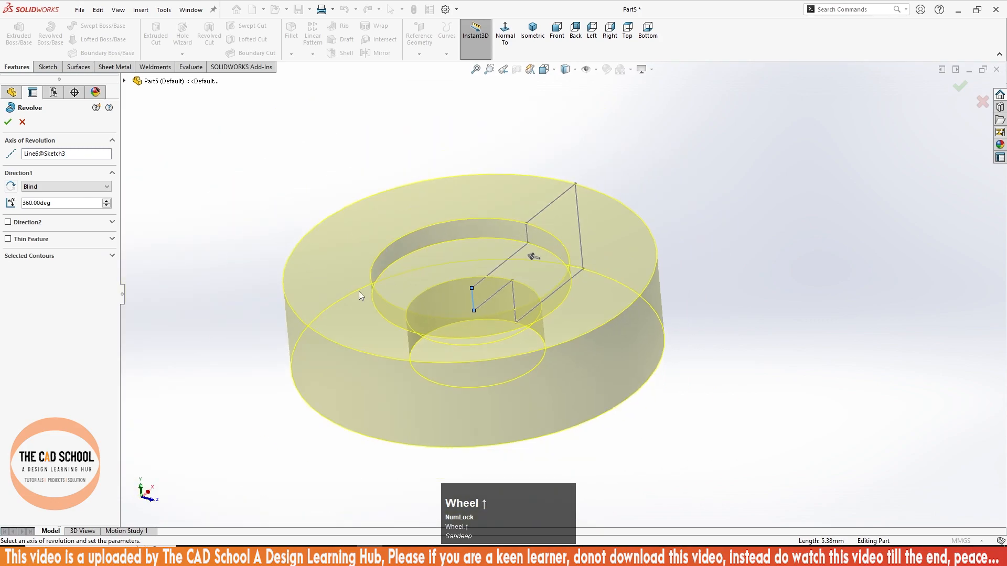
pyautogui.click(7, 122)
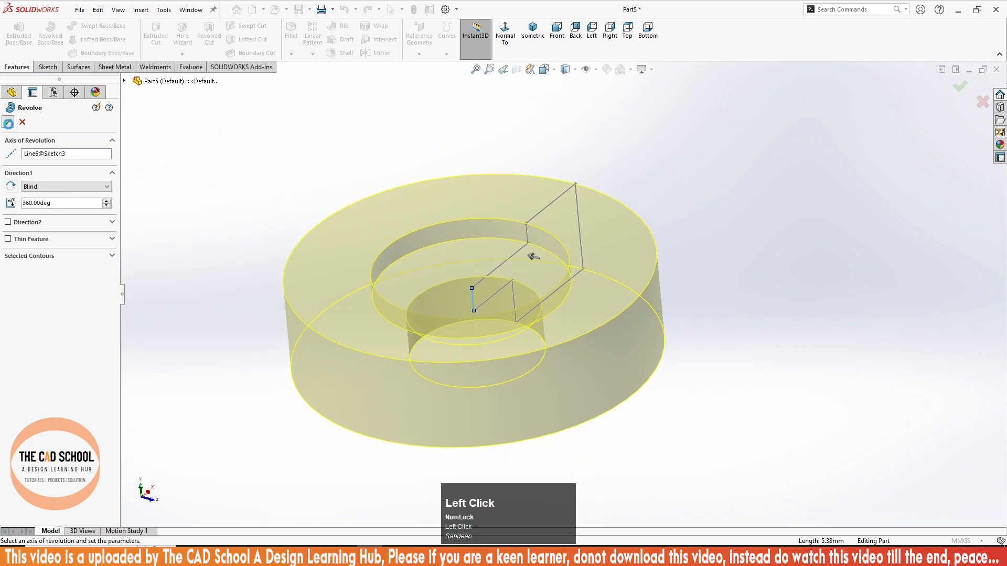
pyautogui.moveTo(401, 312); pyautogui.dragTo(515, 338, button='middle')
pyautogui.scroll(2, 492, 331)
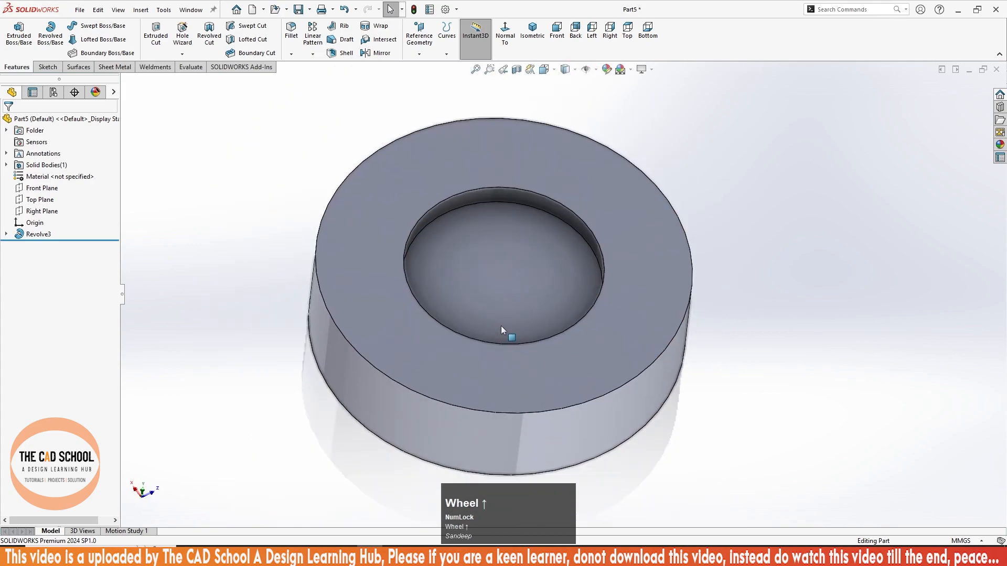
pyautogui.moveTo(429, 311); pyautogui.dragTo(477, 349, button='middle')
# Delete the revolved ring and the stepped profile sketch it was based on.
pyautogui.click(453, 297)
pyautogui.press('Delete')
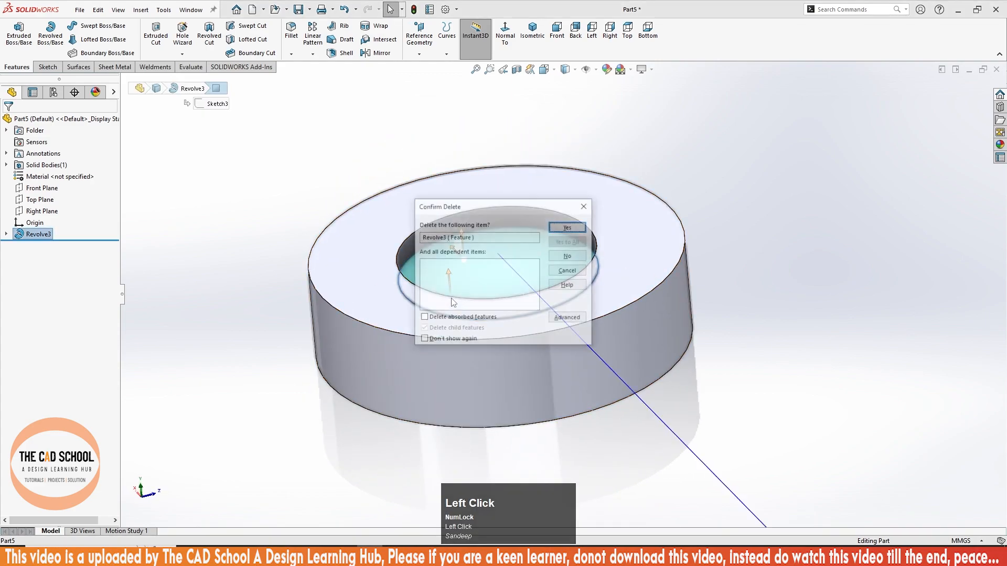
pyautogui.click(568, 226)
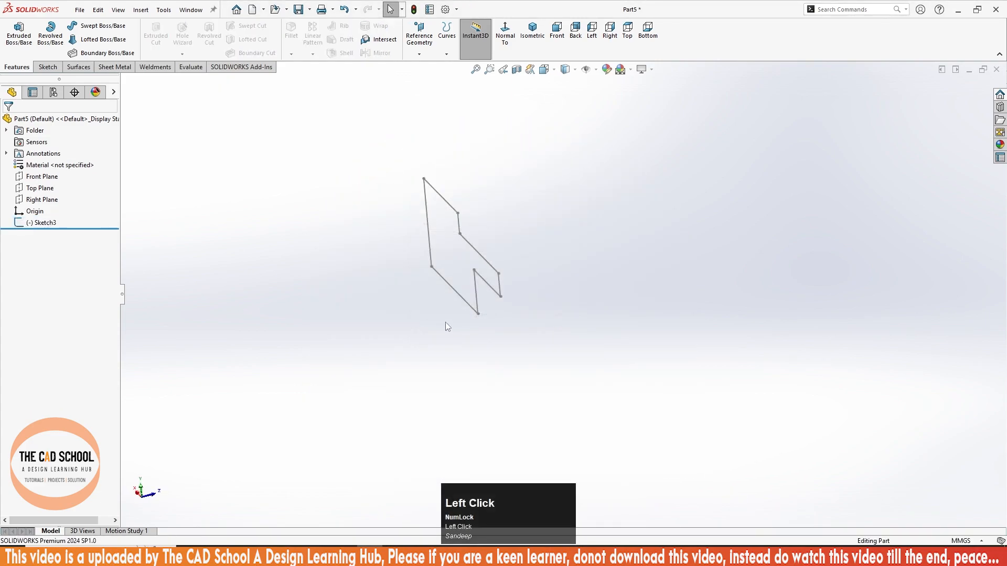
pyautogui.click(452, 212)
pyautogui.press('Delete')
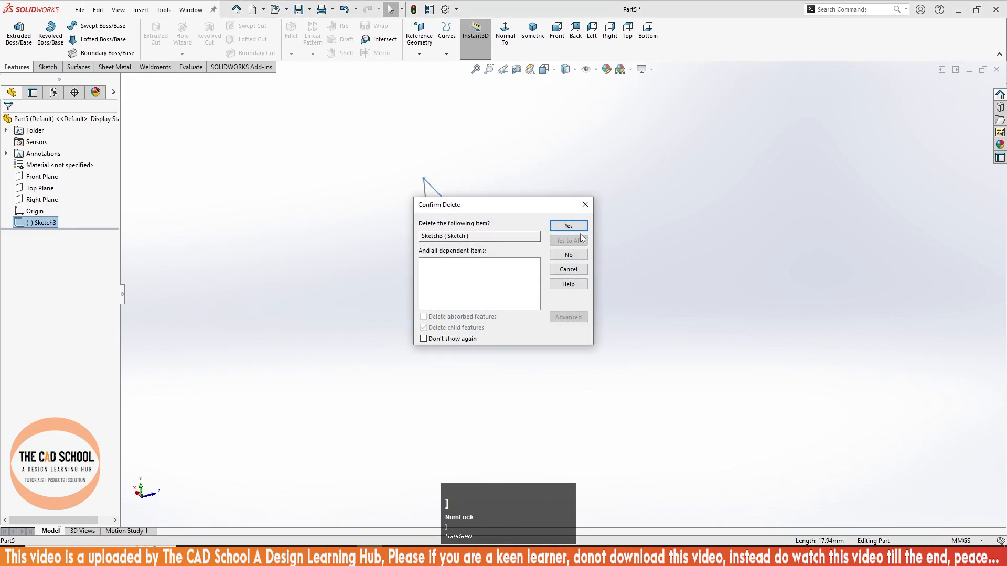
pyautogui.click(569, 226)
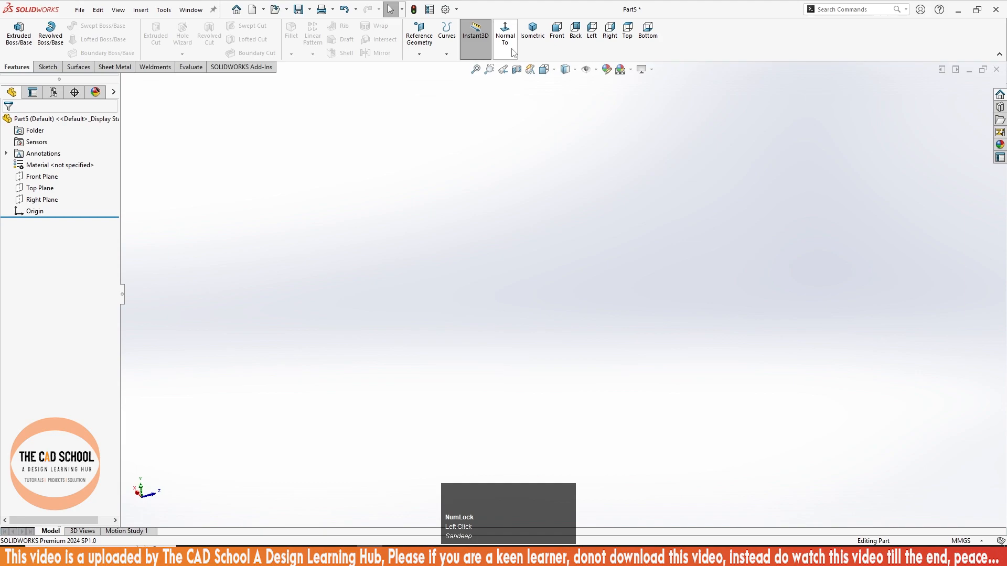
# Switch to the Front view and display the three reference planes in the empty part.
pyautogui.press('space')
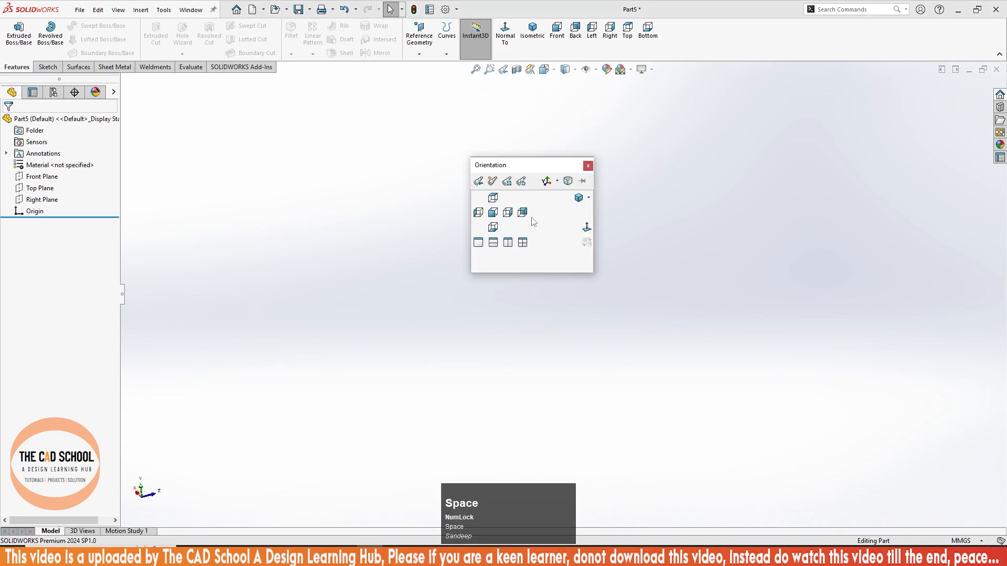
pyautogui.click(493, 212)
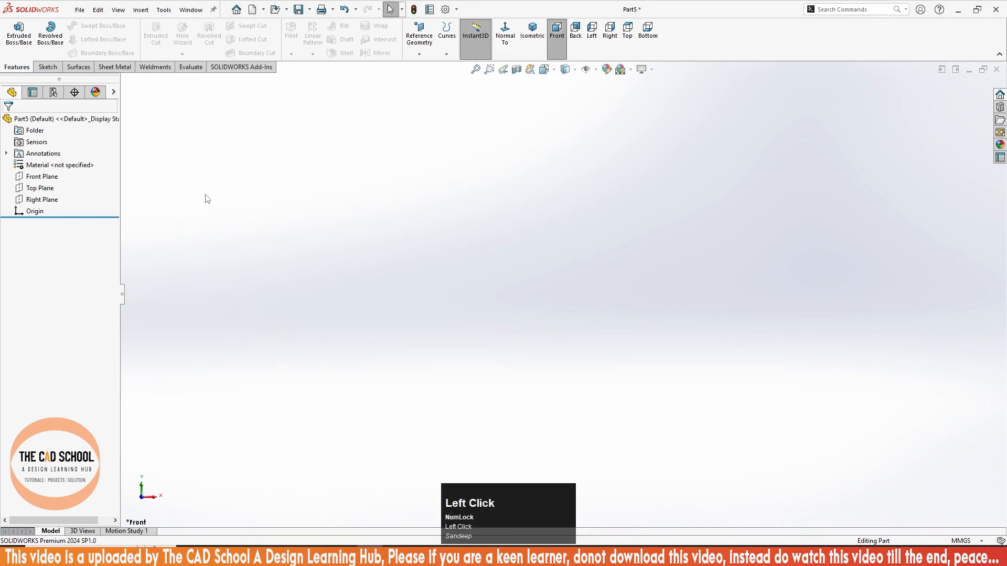
pyautogui.scroll(3, 209, 203)
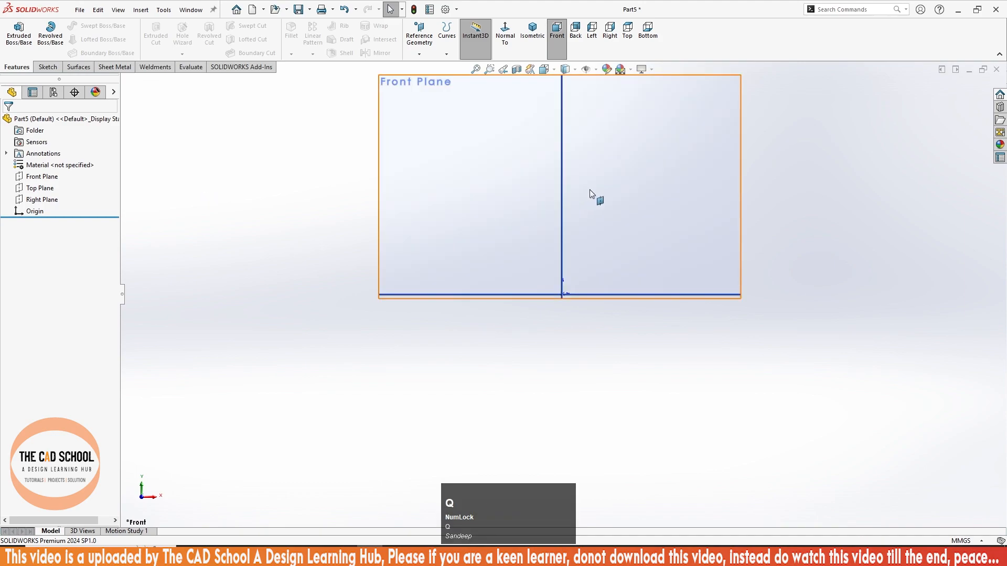
pyautogui.moveTo(603, 297); pyautogui.dragTo(565, 322, button='middle')
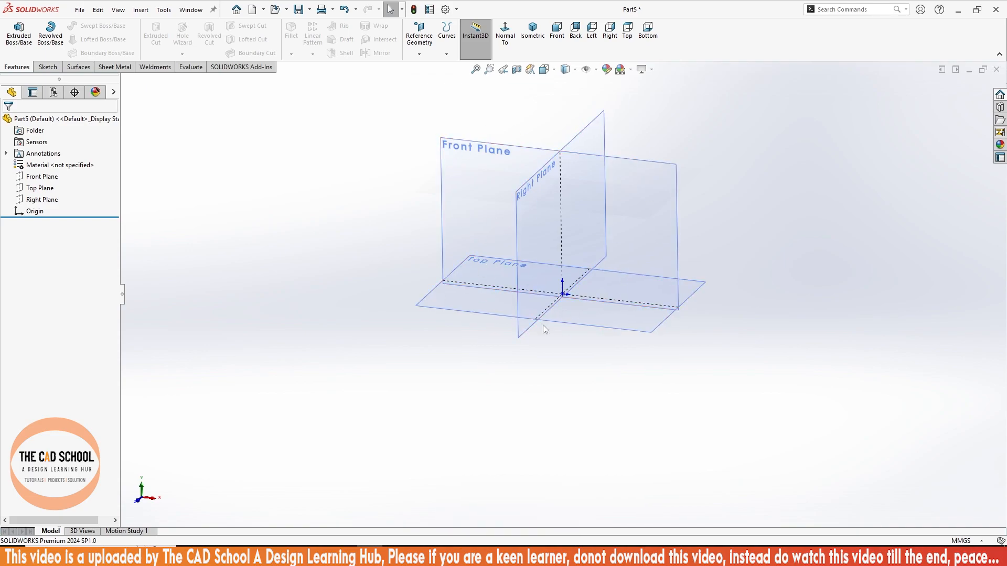
pyautogui.press('q')
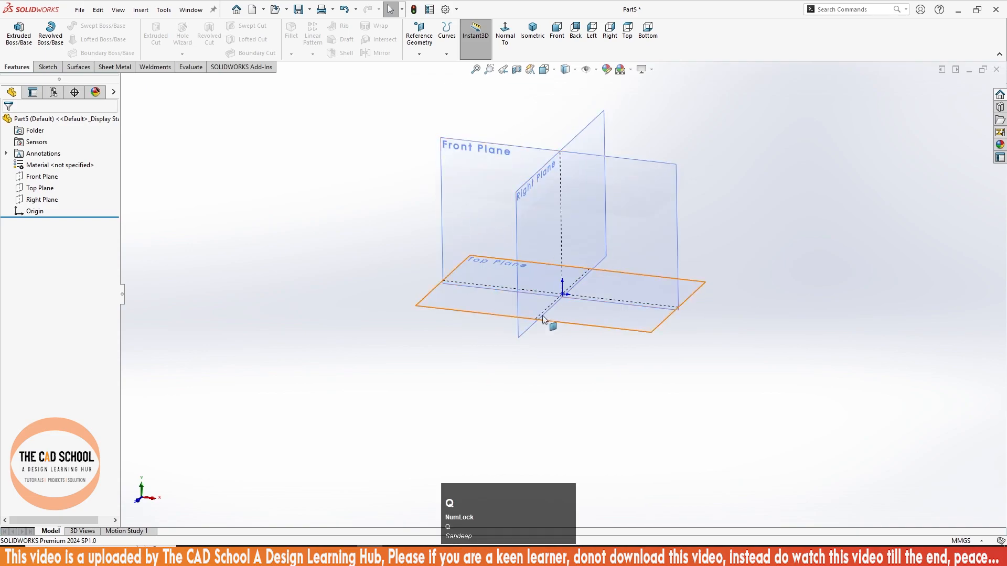
# Start a line sketch on the Front Plane with a short horizontal edge from the vertical axis, an outward-sloping edge and a vertical edge downward.
pyautogui.click(496, 167)
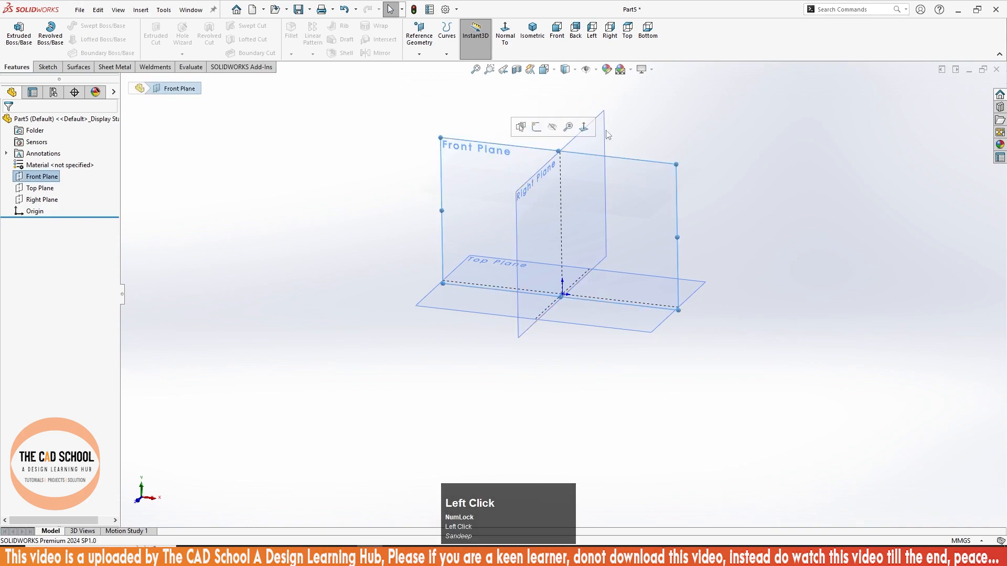
pyautogui.click(506, 45)
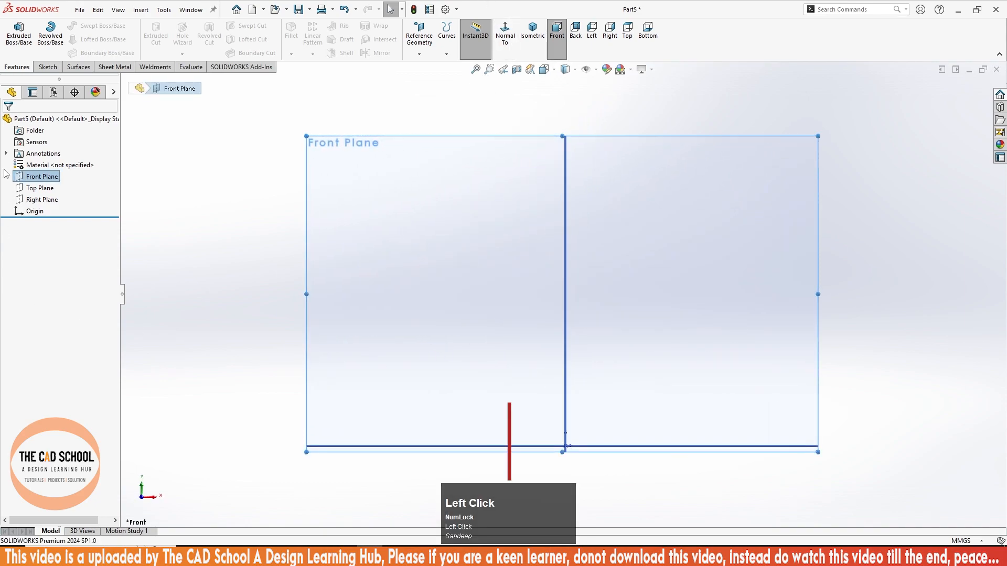
pyautogui.click(46, 66)
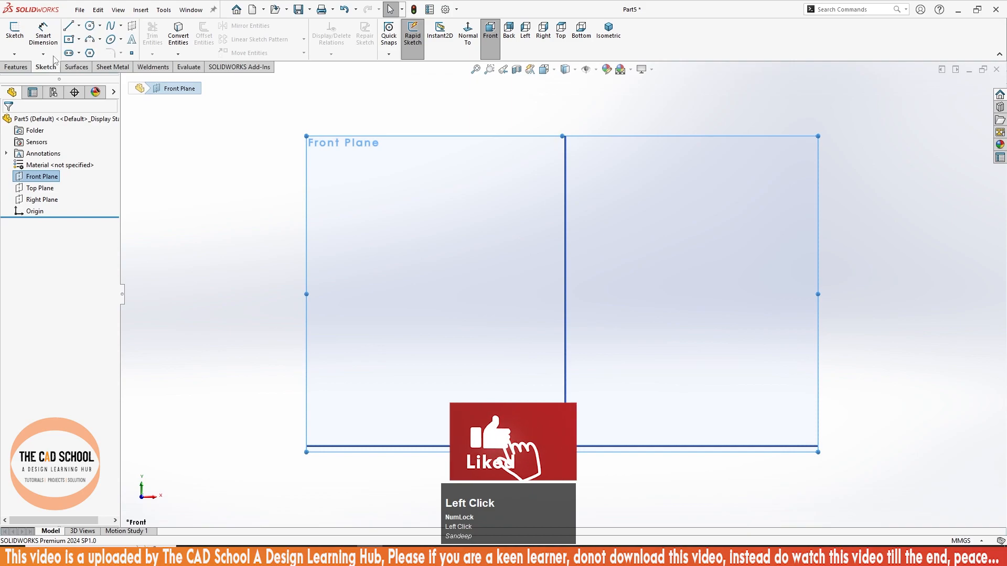
pyautogui.click(69, 26)
pyautogui.scroll(2, 681, 232)
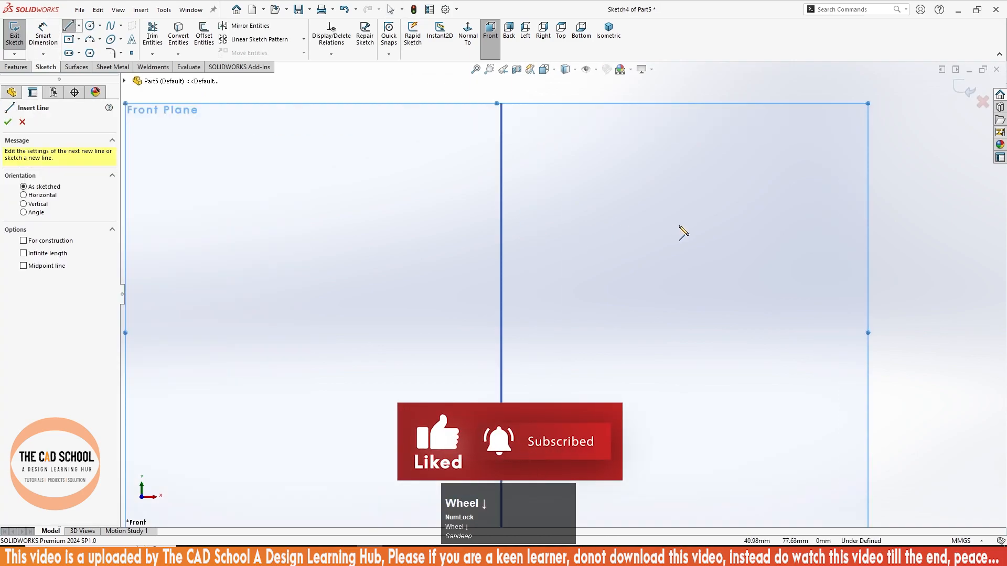
pyautogui.click(521, 178)
pyautogui.click(553, 177)
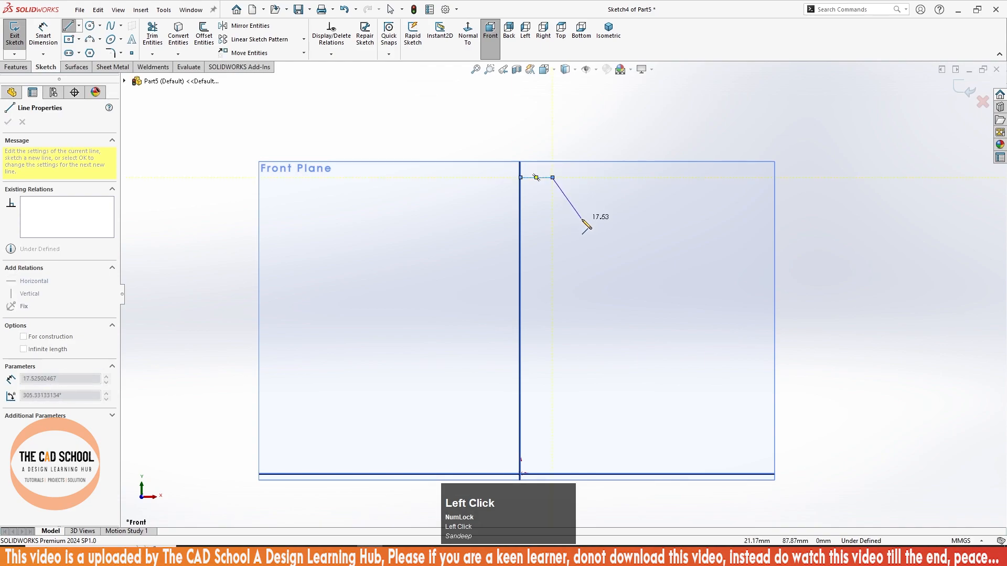
pyautogui.click(601, 235)
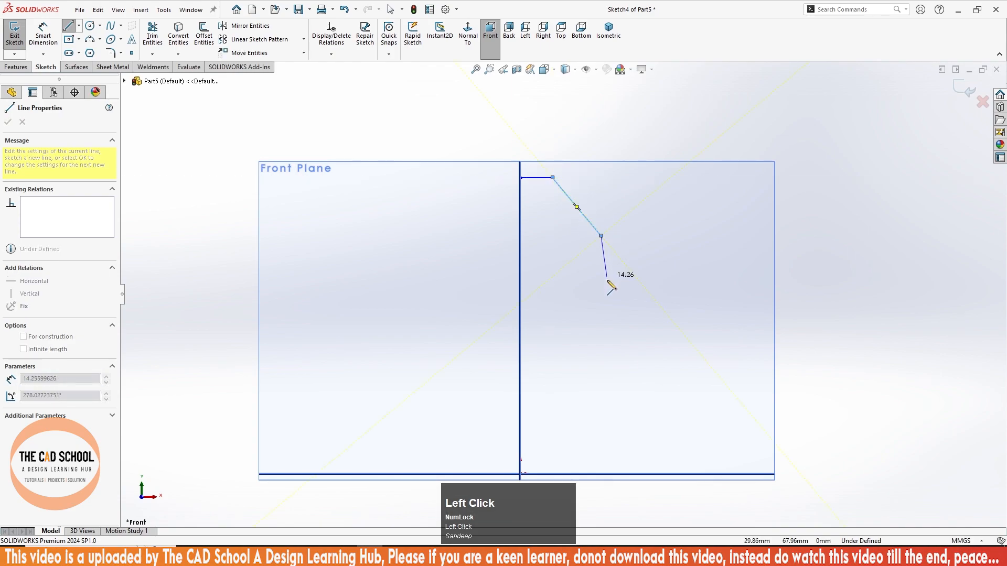
pyautogui.click(601, 306)
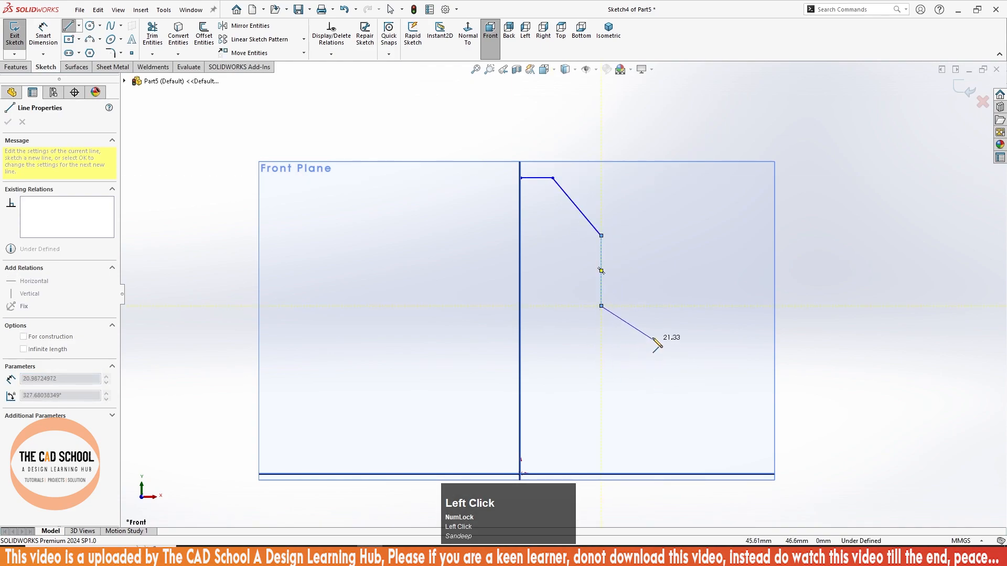
# Continue the profile with an outward-sloping edge, a vertical edge about 15 mm downward, an inward horizontal edge and a vertical edge about 11 mm upward.
pyautogui.click(640, 332)
pyautogui.click(640, 375)
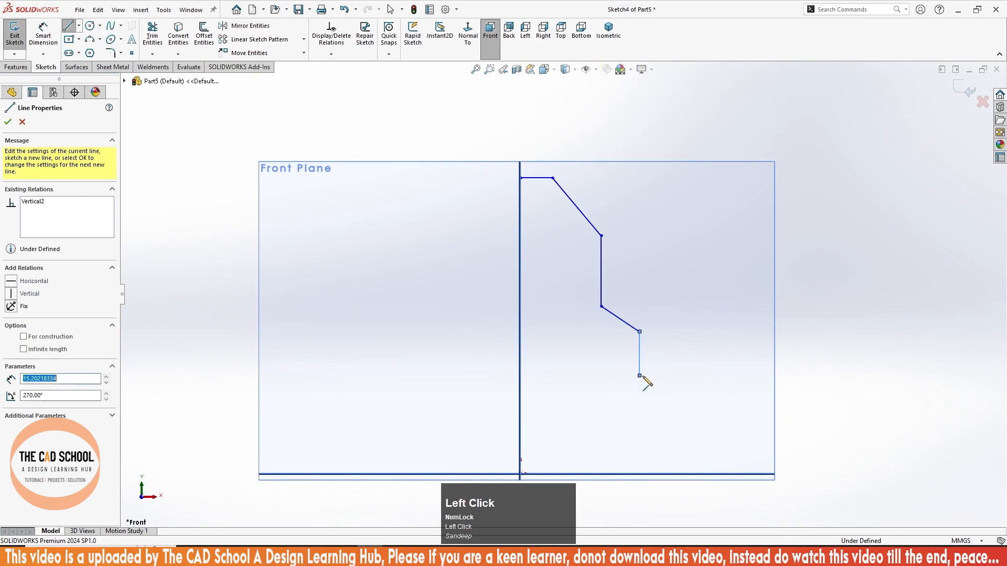
pyautogui.click(572, 376)
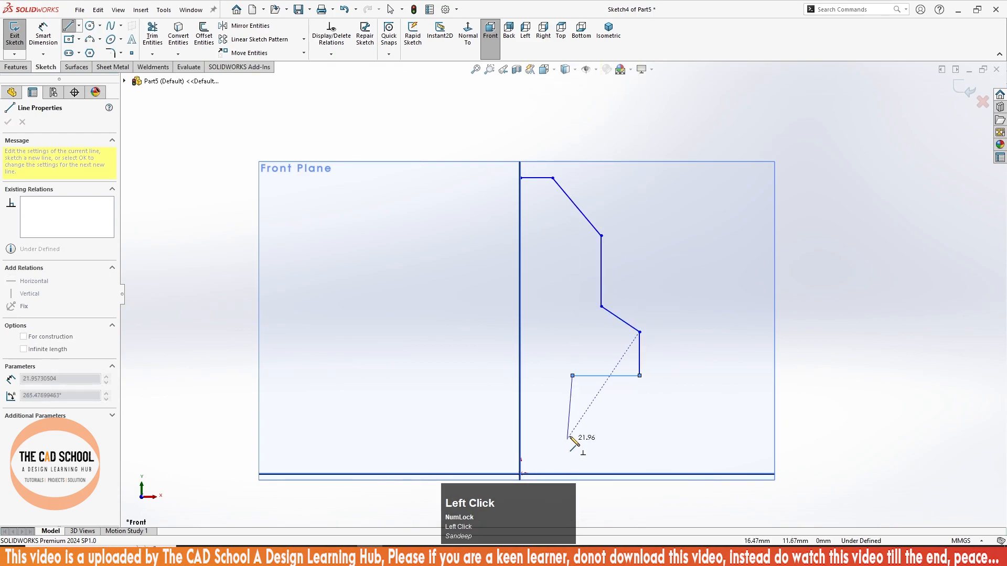
pyautogui.click(573, 344)
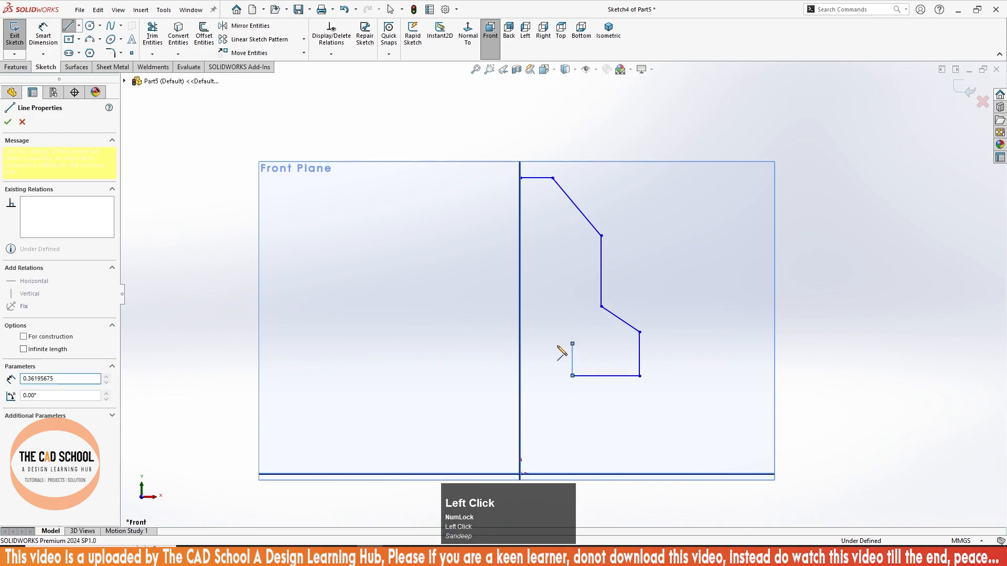
# Redraw the inner horizontal edge so it stops short of the vertical axis, and run a vertical line from its end up to the top edge.
pyautogui.click(521, 344)
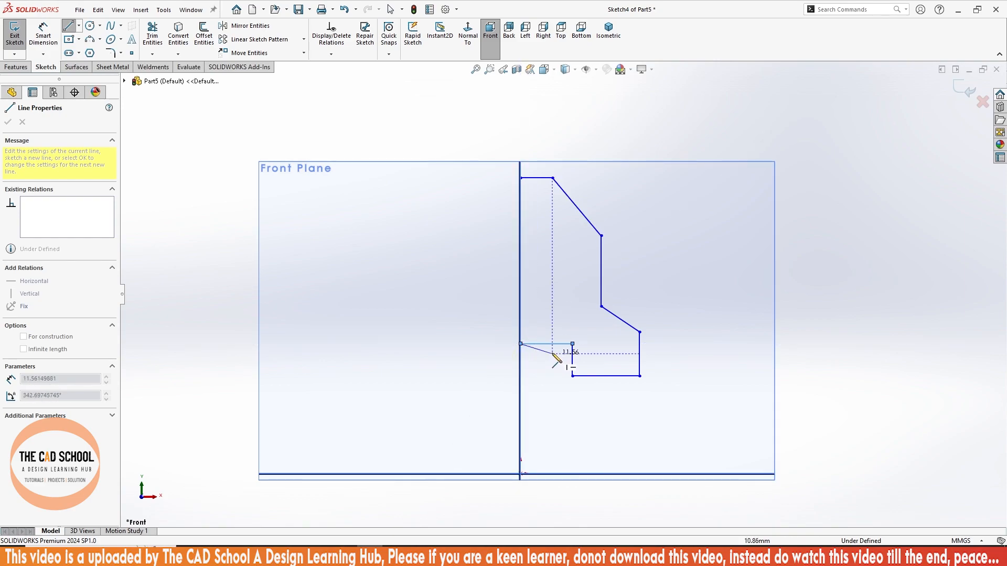
pyautogui.hotkey('ctrl', 'z')
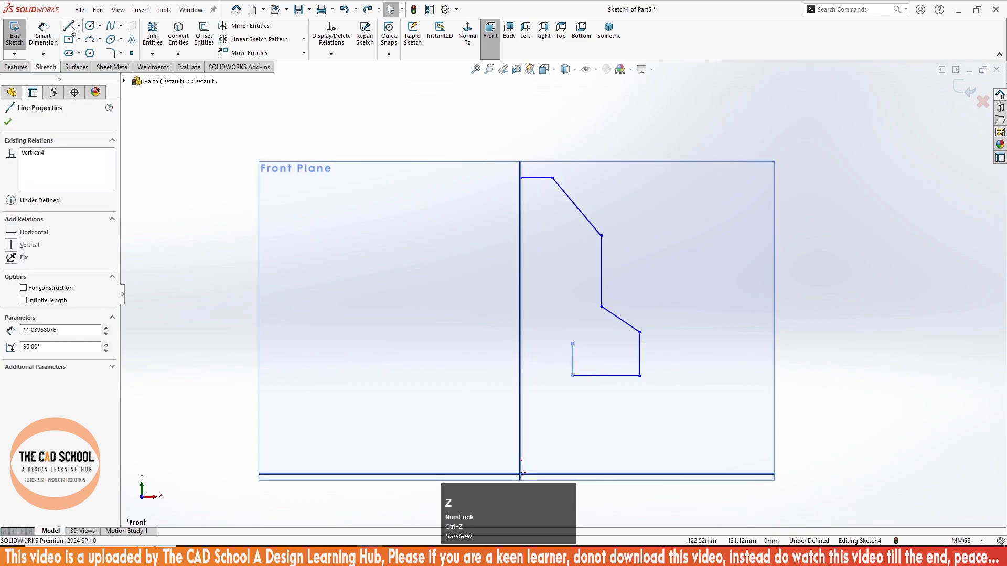
pyautogui.click(69, 27)
pyautogui.click(572, 344)
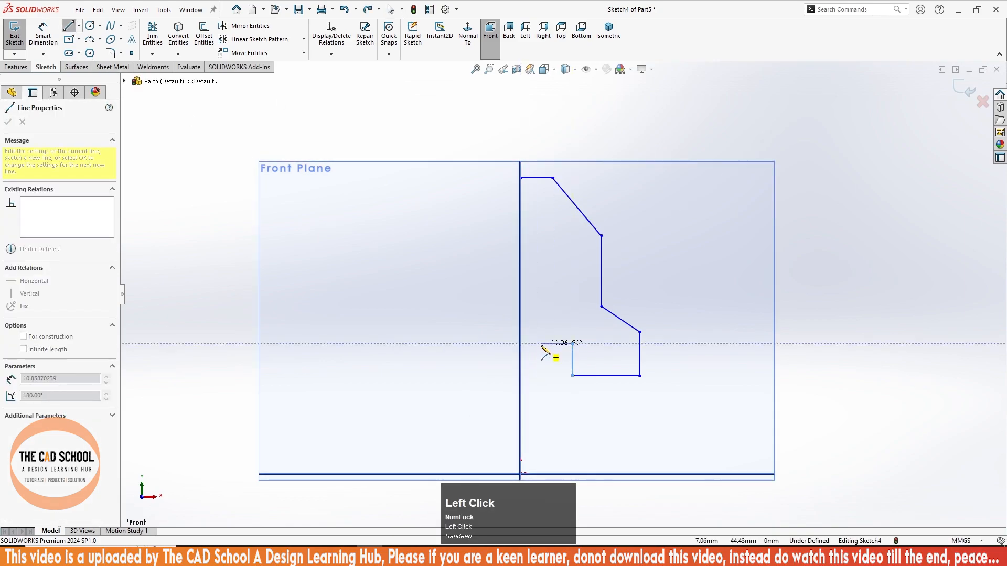
pyautogui.click(532, 344)
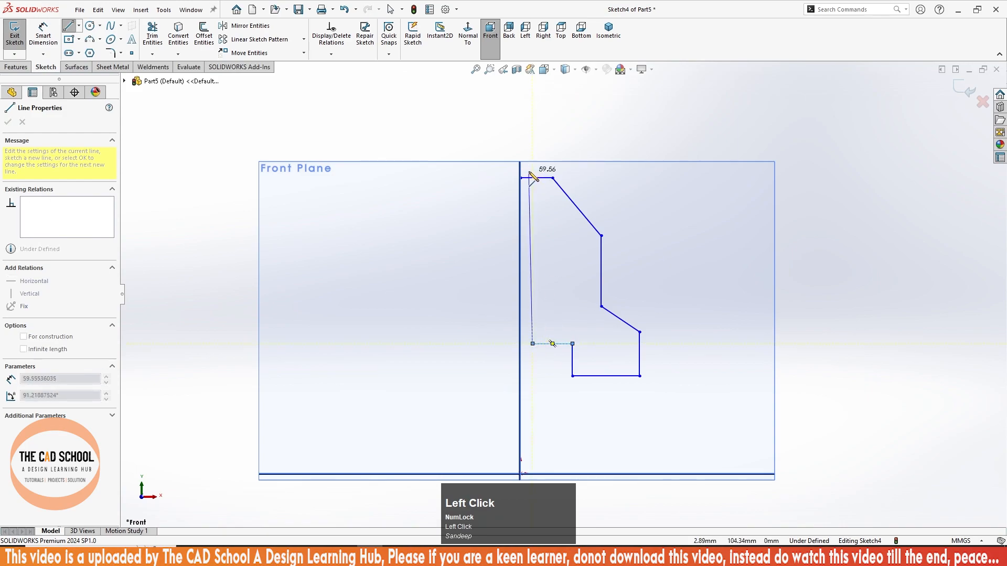
pyautogui.click(532, 178)
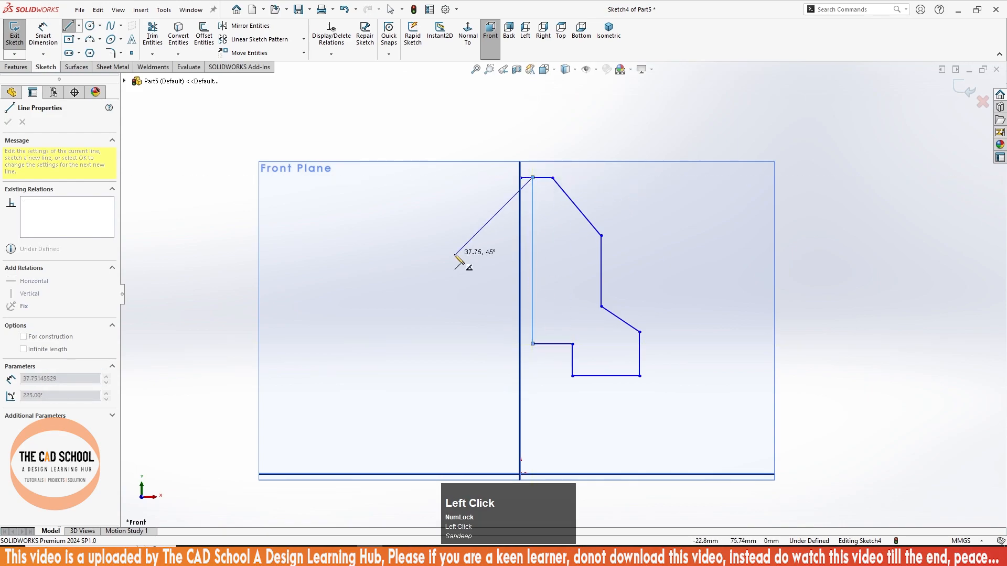
pyautogui.press('Escape')
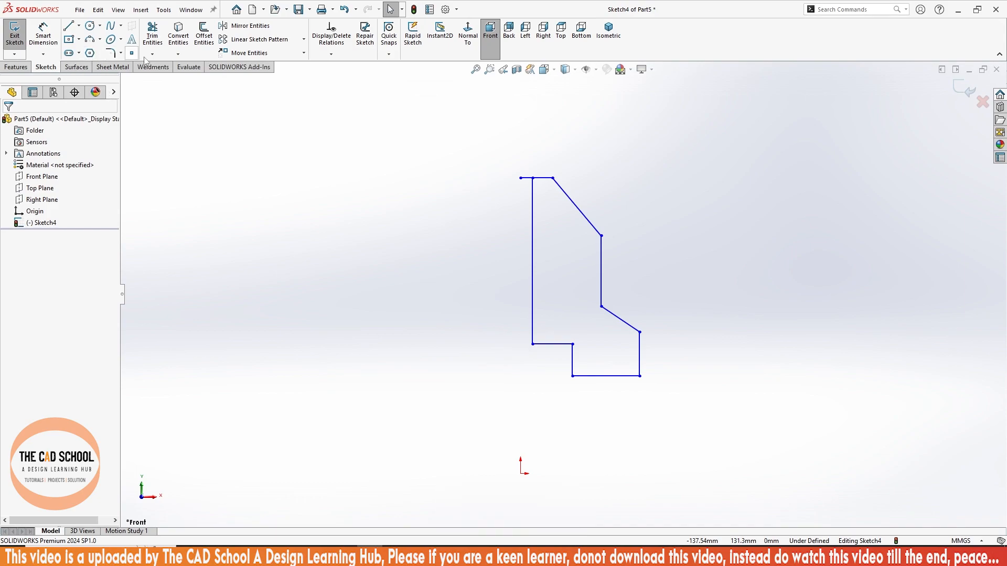
# Trim away the piece of the top edge that extends past the inner vertical line toward the axis.
pyautogui.click(152, 32)
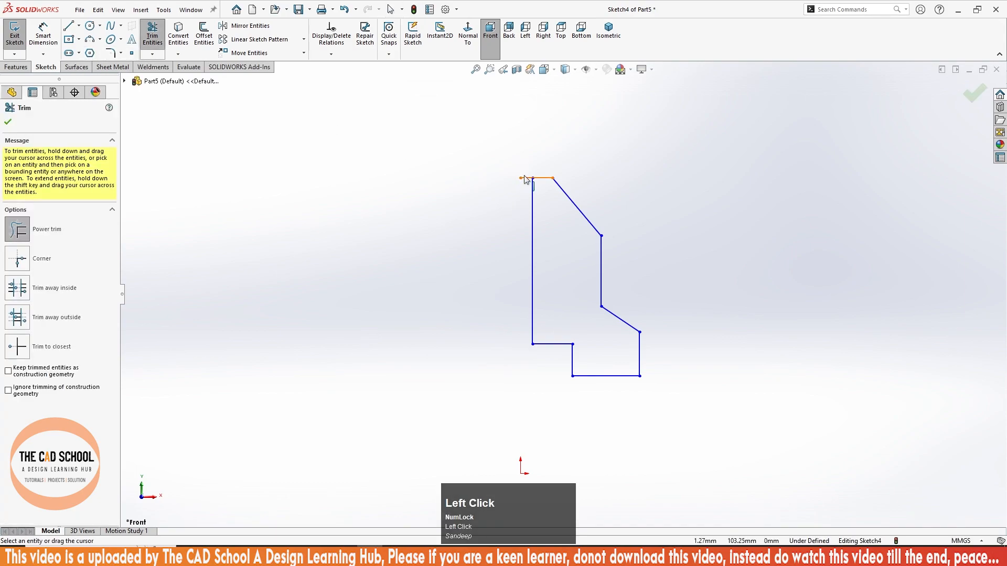
pyautogui.moveTo(526, 172); pyautogui.dragTo(515, 187)
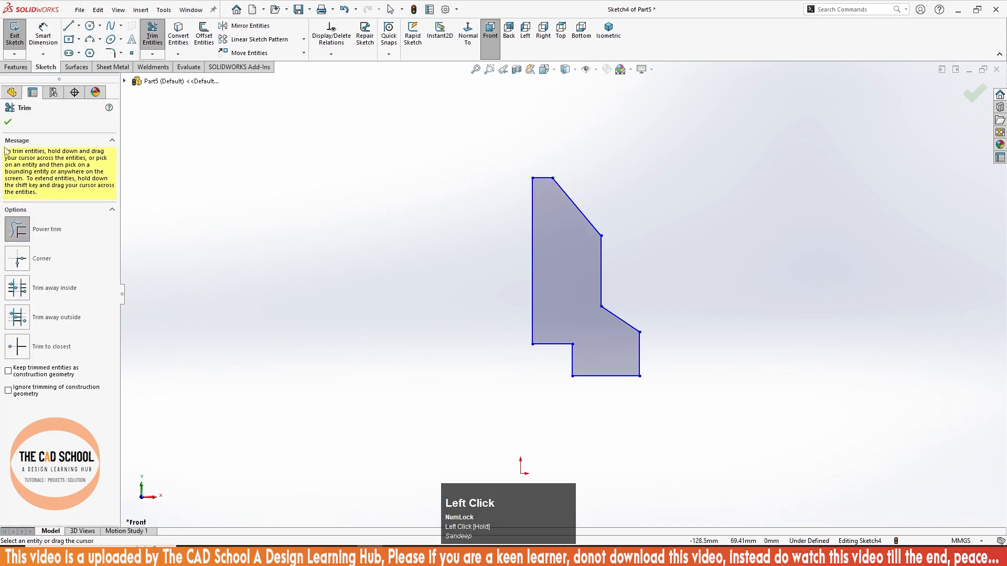
pyautogui.click(7, 123)
pyautogui.scroll(2, 622, 259)
pyautogui.scroll(-3, 619, 291)
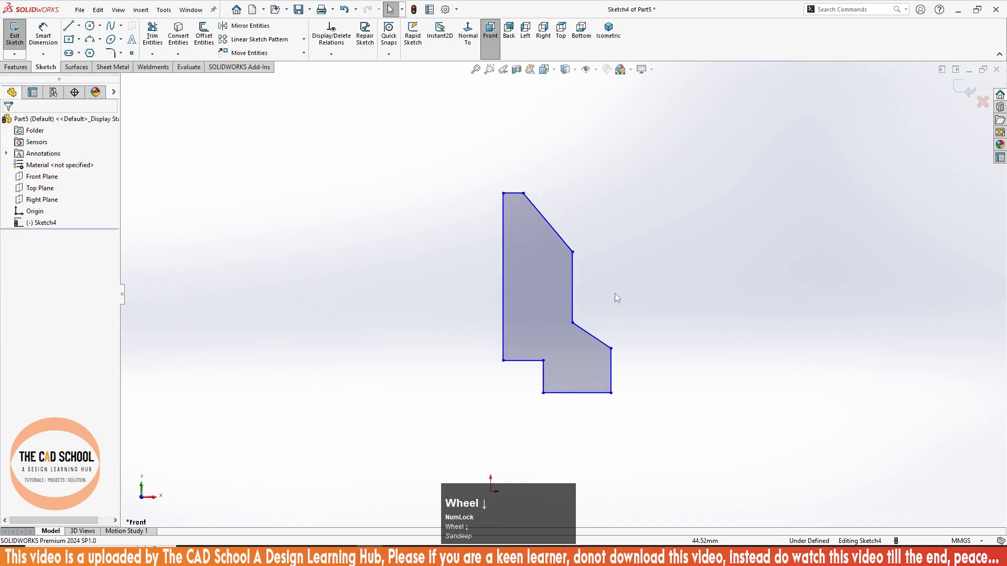
pyautogui.click(464, 273)
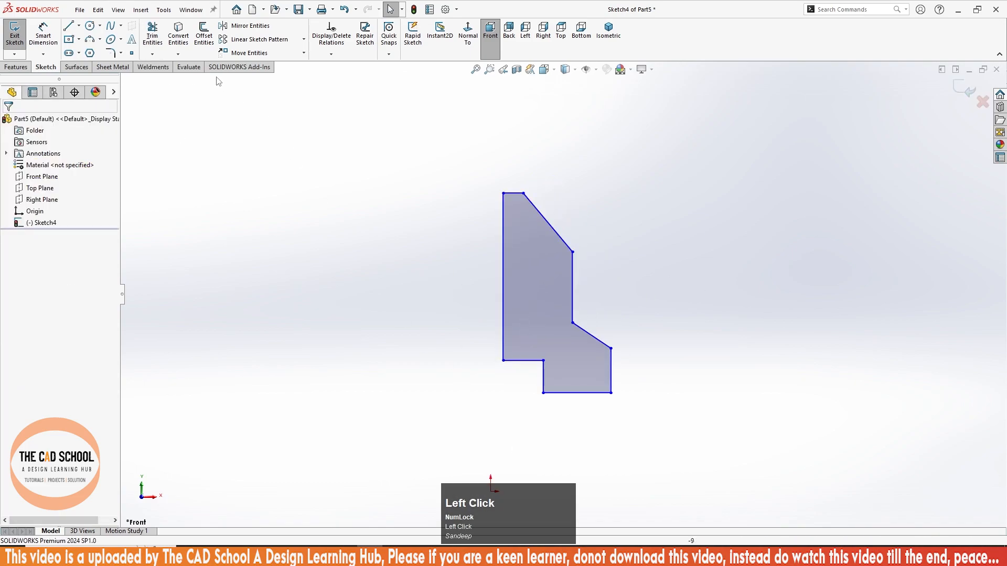
pyautogui.click(79, 26)
pyautogui.click(86, 48)
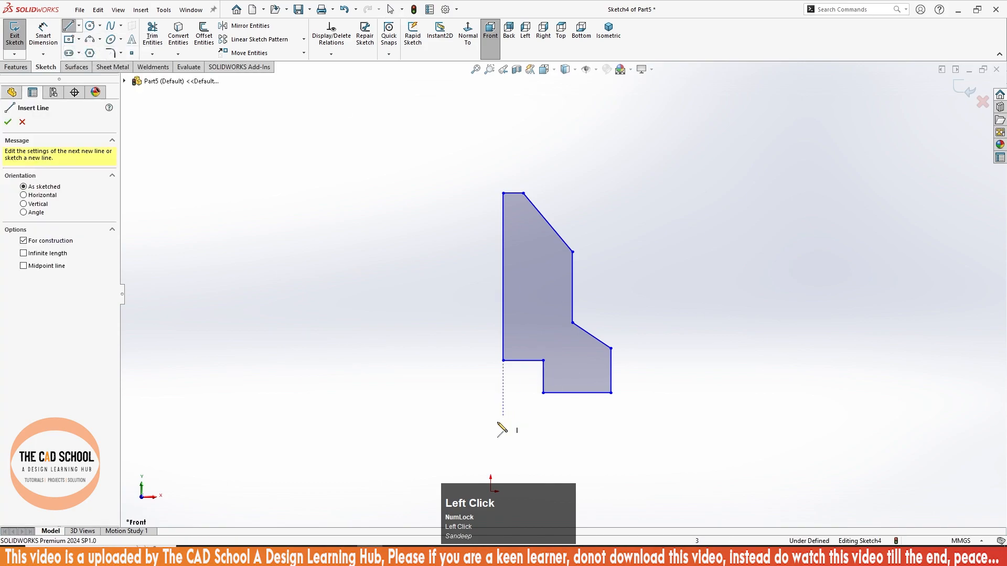
pyautogui.scroll(2, 504, 265)
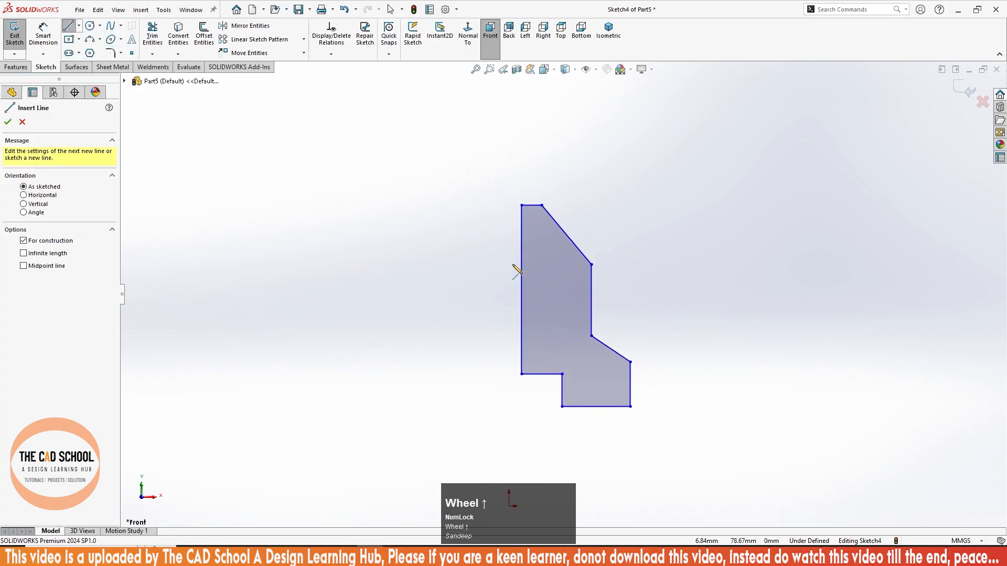
pyautogui.scroll(-2, 561, 273)
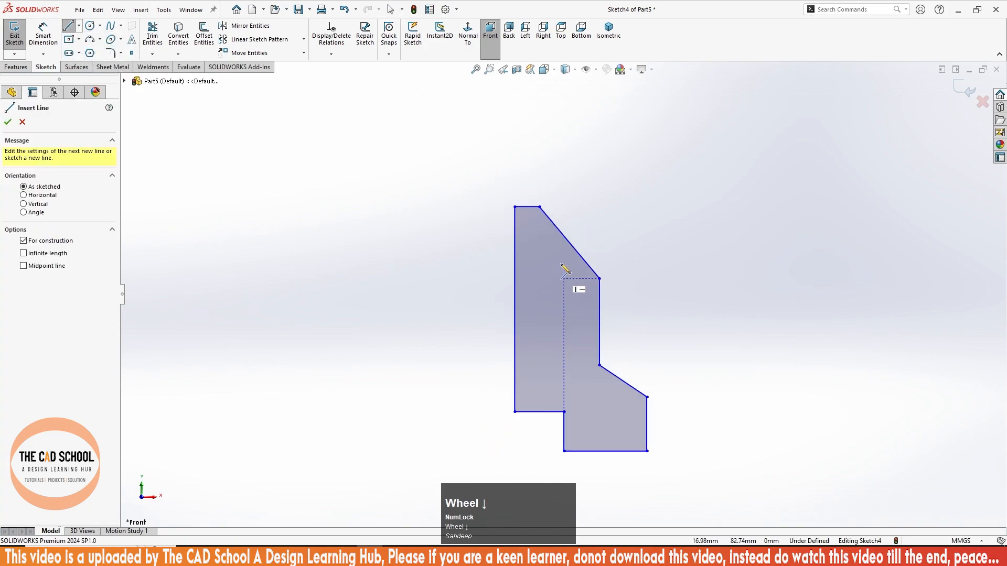
pyautogui.click(79, 26)
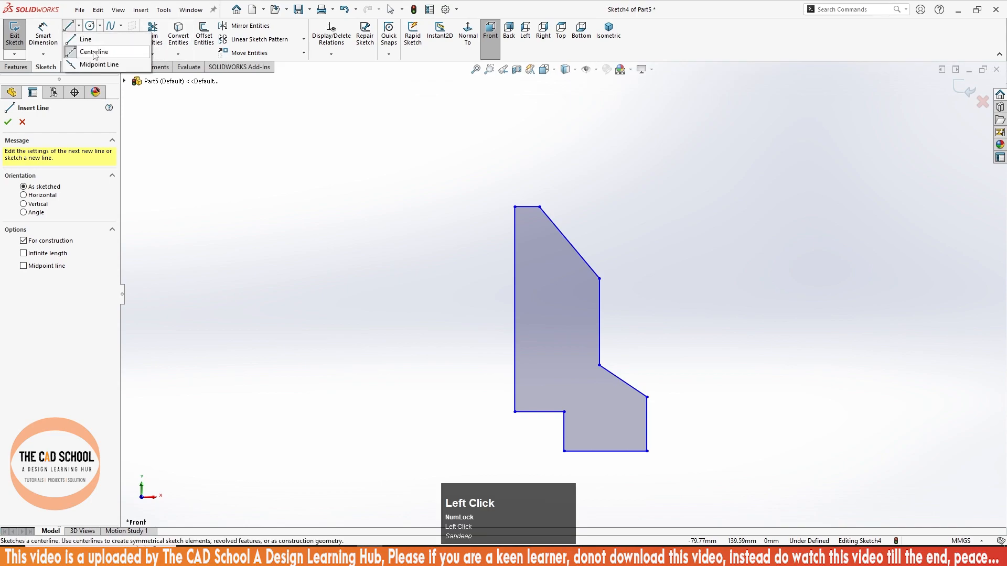
pyautogui.click(94, 53)
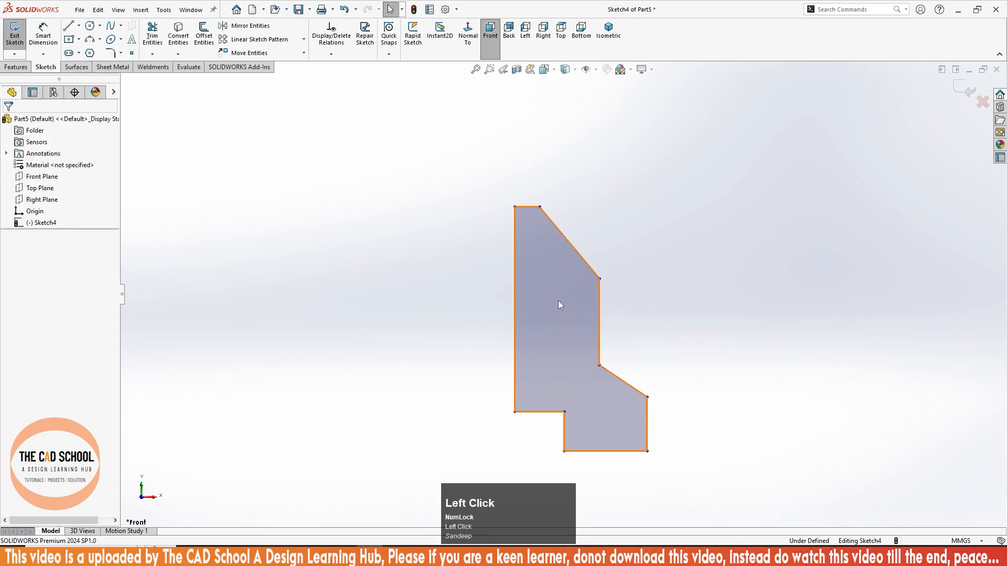
# Draw a vertical centerline about 66 mm long in line with the origin, beside the profile's inner vertical edge.
pyautogui.click(78, 25)
pyautogui.click(95, 53)
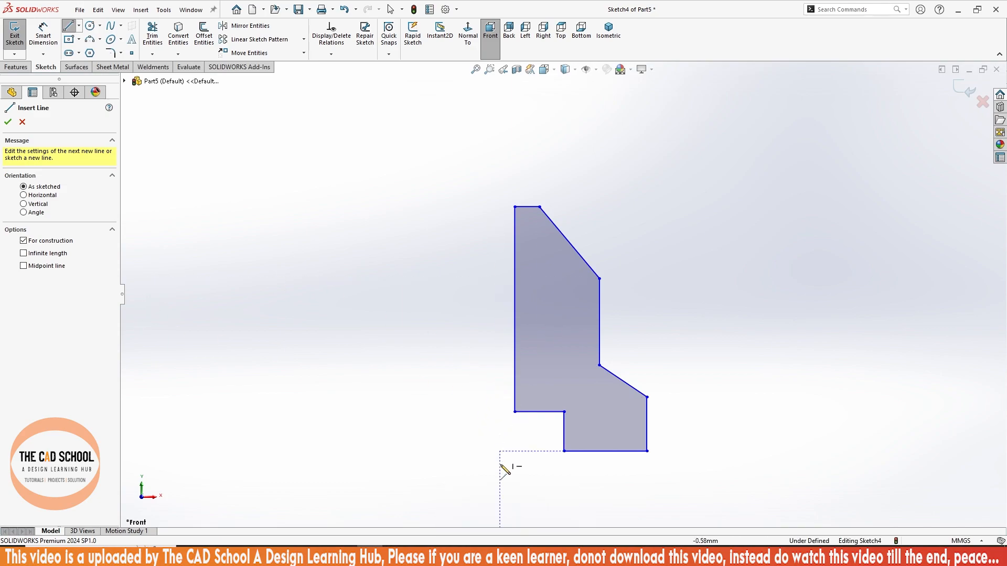
pyautogui.click(500, 428)
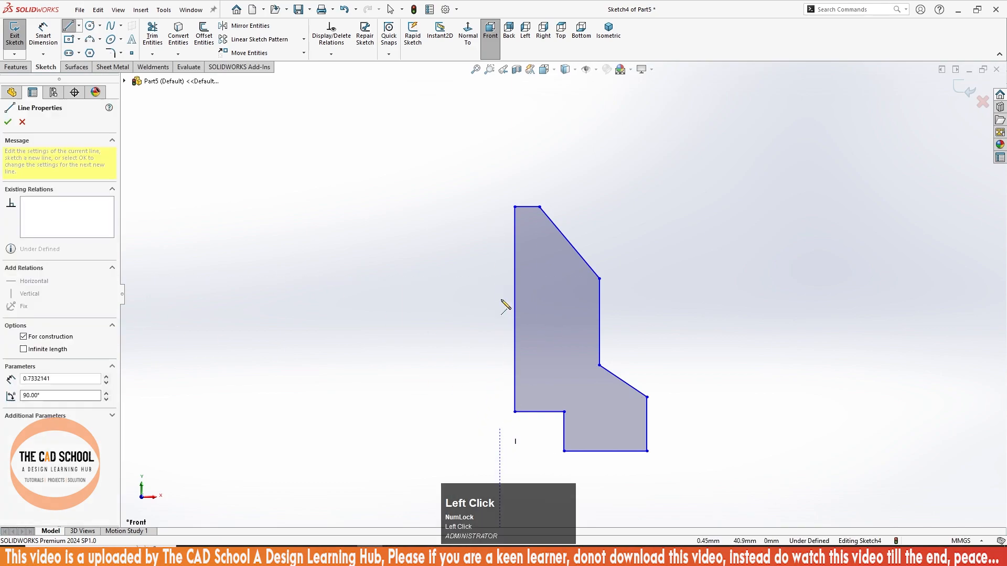
pyautogui.click(500, 190)
pyautogui.press('Escape')
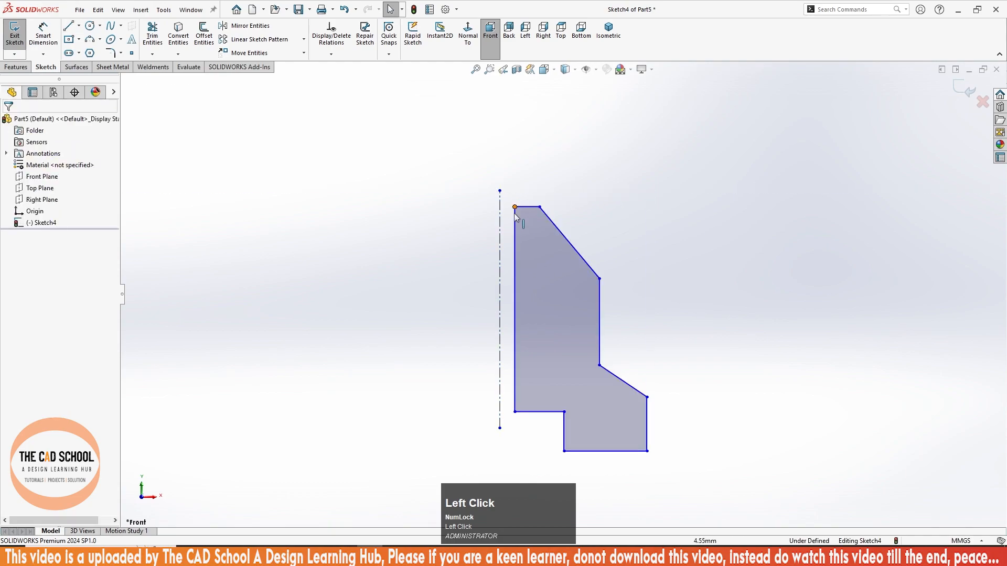
# Dimension the distance between the centerline and the profile's inner vertical edge as 6 mm, and exit the sketch.
pyautogui.click(43, 36)
pyautogui.click(500, 240)
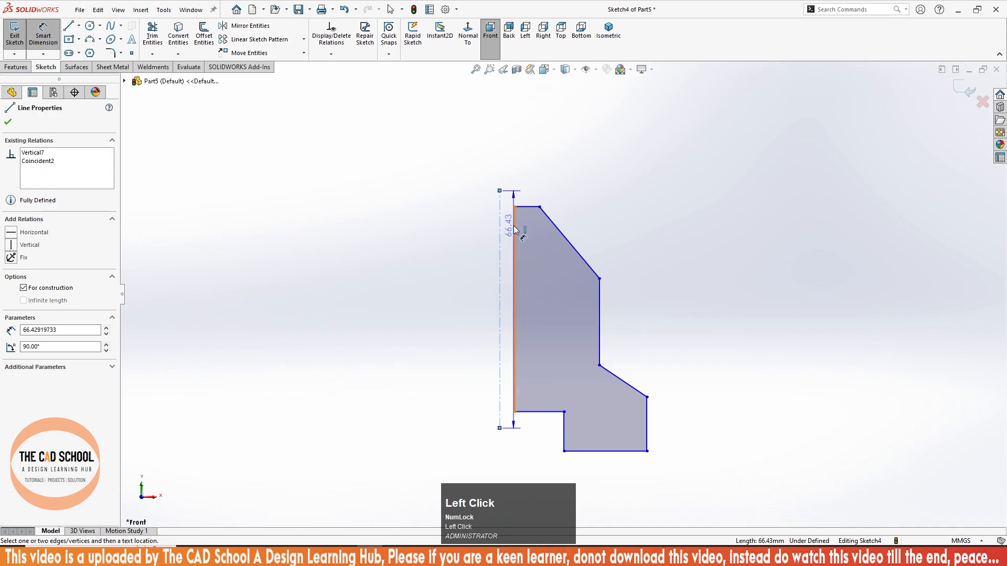
pyautogui.click(515, 229)
pyautogui.click(479, 247)
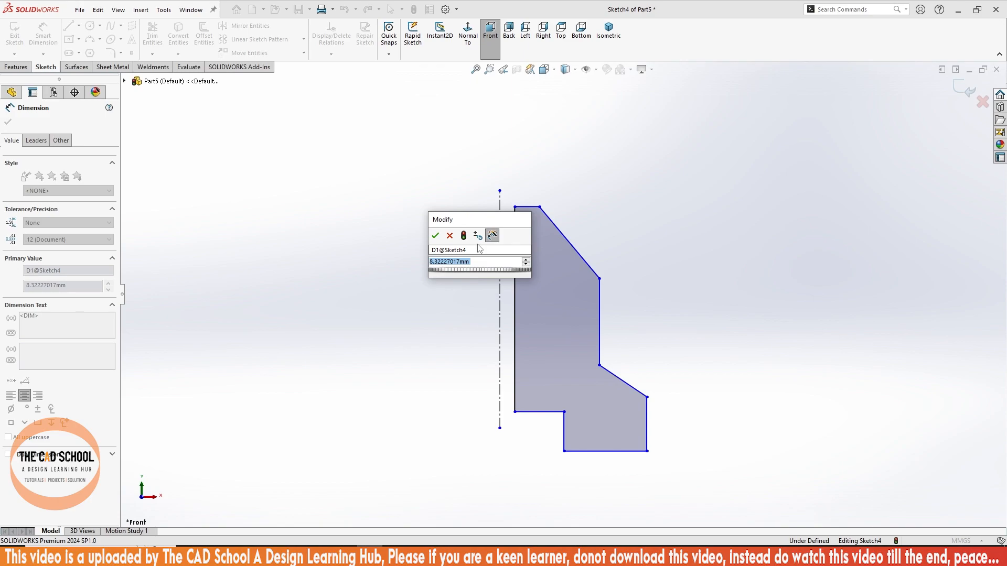
pyautogui.write('6')
pyautogui.press('Return')
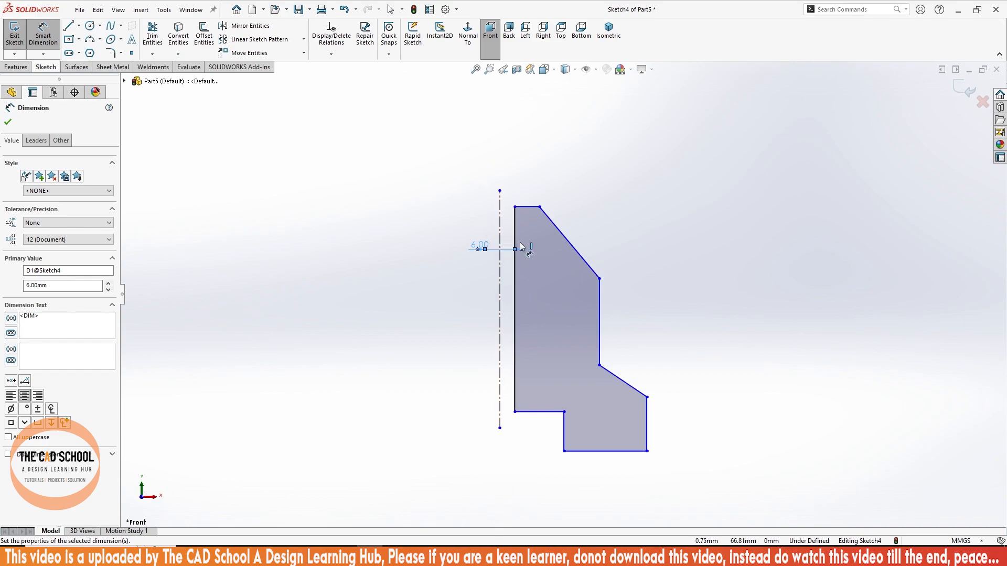
pyautogui.click(8, 122)
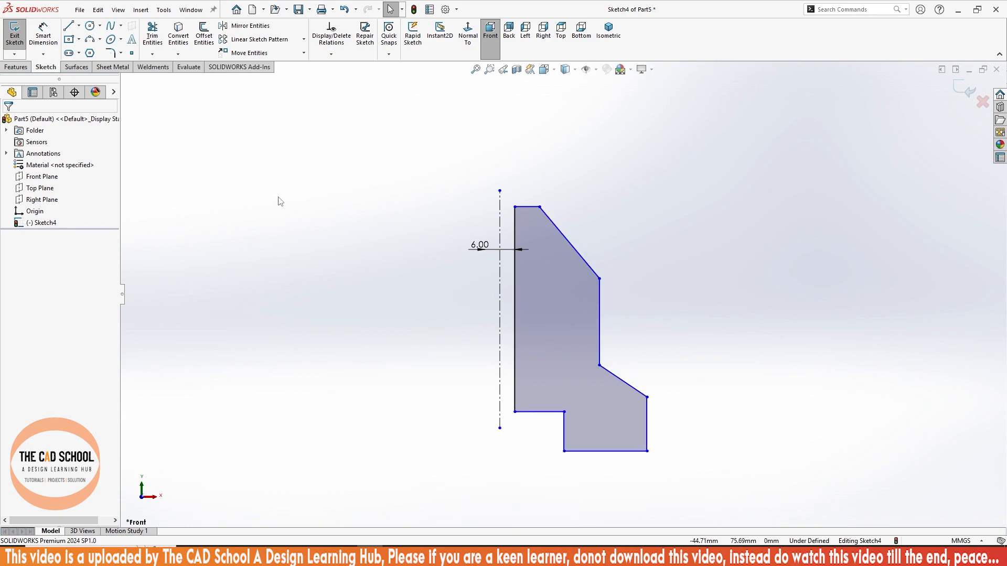
pyautogui.click(15, 34)
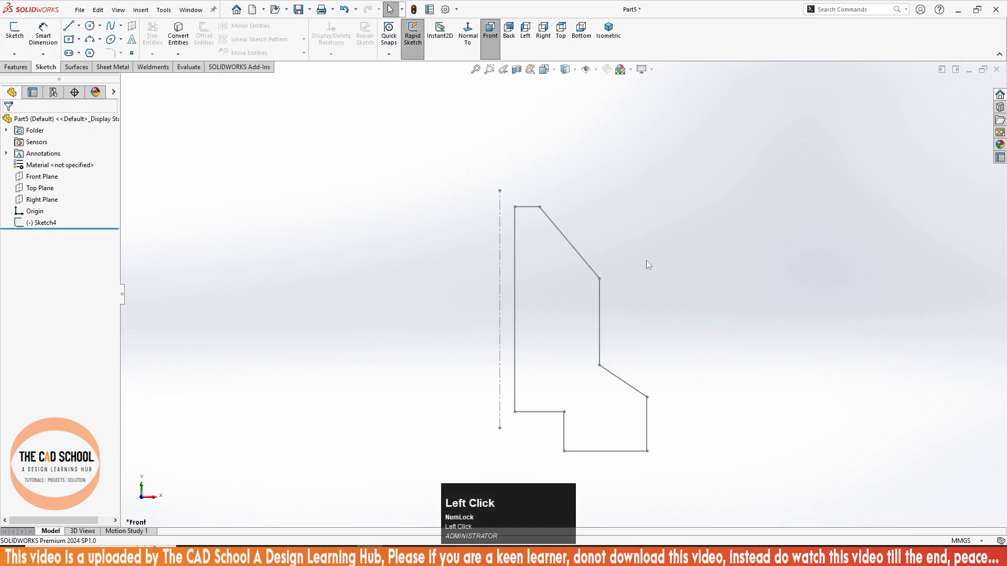
# Start a Revolved Boss/Base of the profile about the vertical centerline through 360 degrees and view the preview from above.
pyautogui.moveTo(670, 342)
pyautogui.mouseDown(button='middle')
pyautogui.moveTo(594, 402)
pyautogui.moveTo(479, 324)
pyautogui.mouseUp(button='middle')
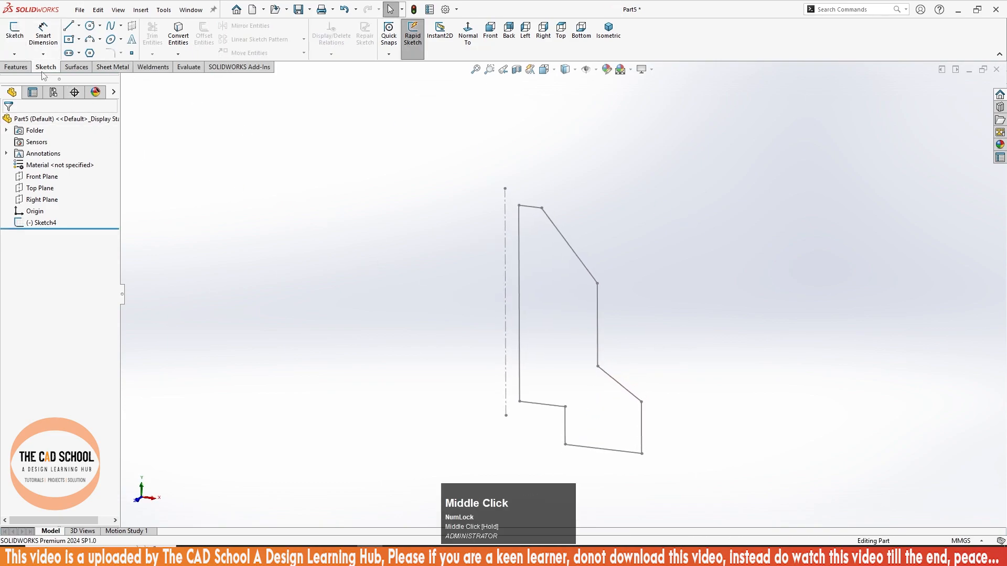
pyautogui.click(21, 69)
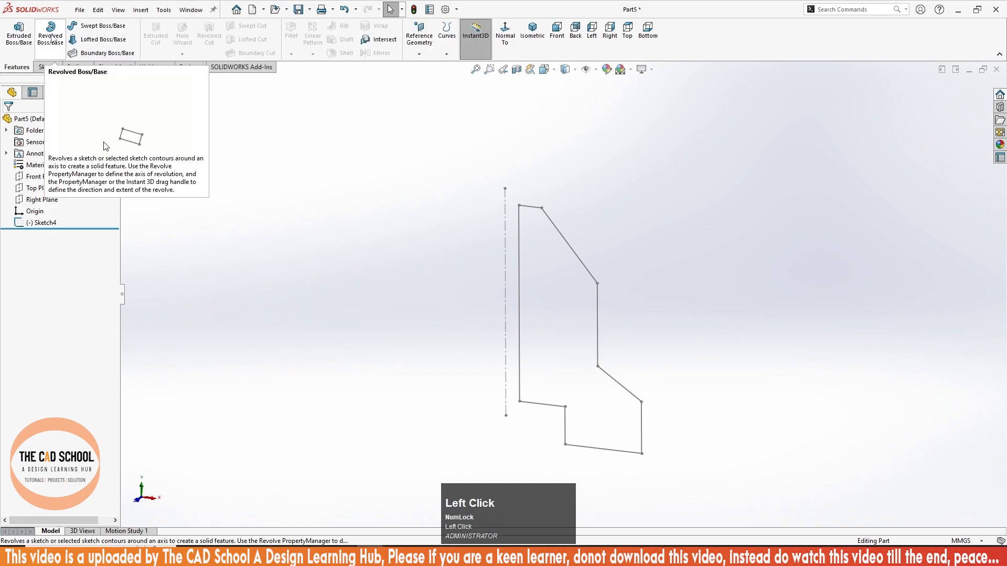
pyautogui.click(52, 37)
pyautogui.click(505, 200)
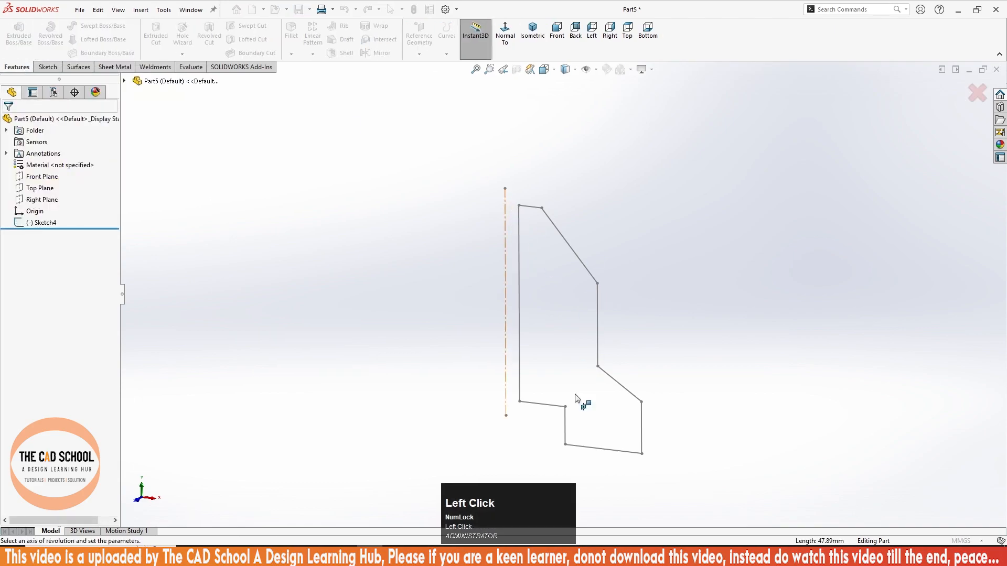
pyautogui.moveTo(571, 339); pyautogui.dragTo(570, 336, button='middle')
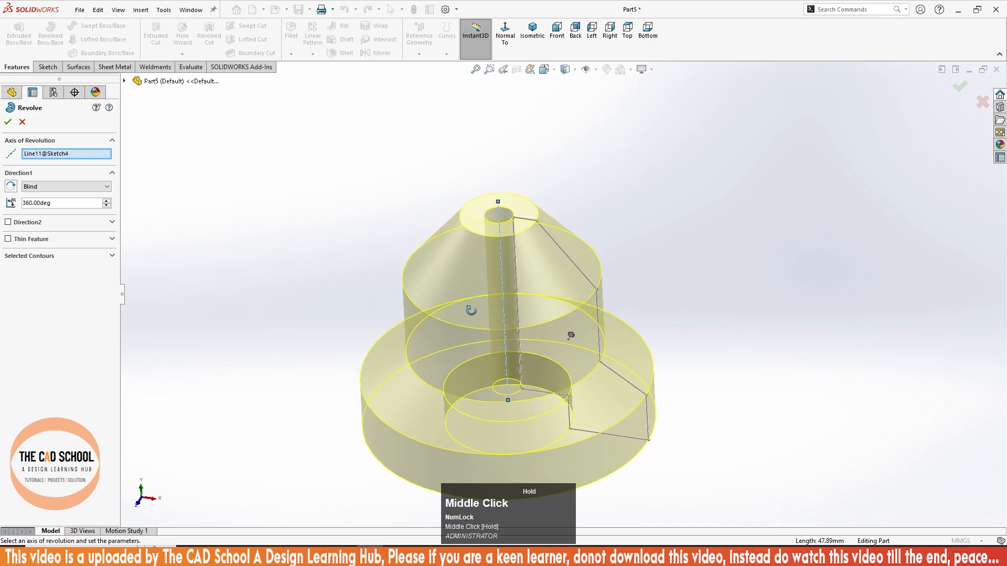
# Turn on Thin Feature for the revolve with the One-Direction type and inspect the preview from the side and above.
pyautogui.click(8, 239)
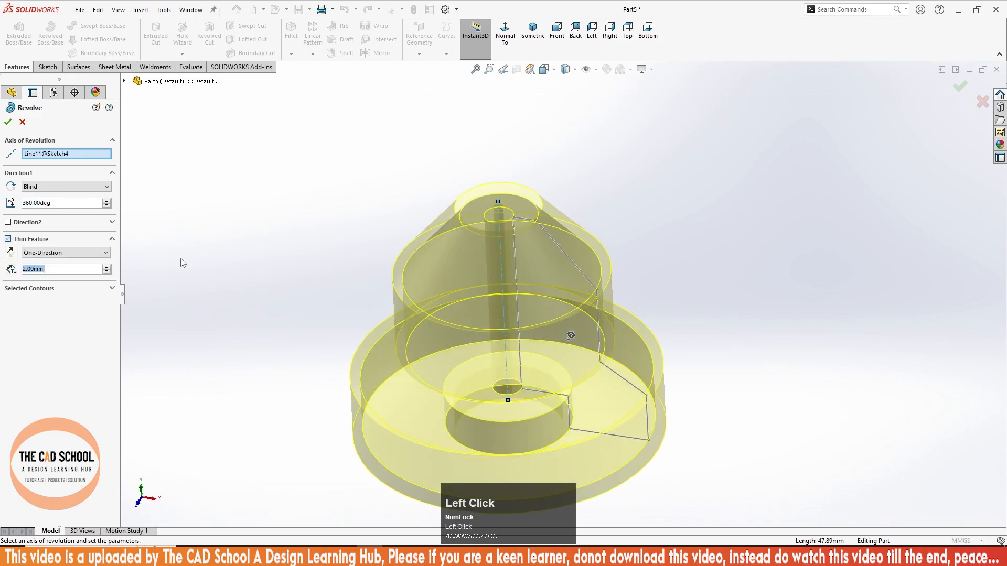
pyautogui.moveTo(467, 347); pyautogui.dragTo(583, 298, button='middle')
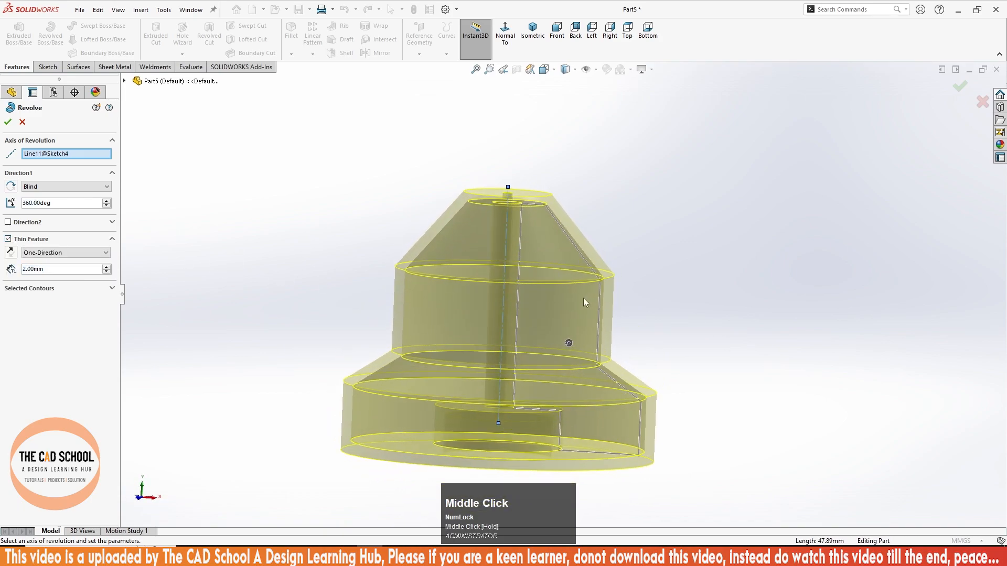
pyautogui.scroll(-3, 583, 298)
pyautogui.moveTo(559, 363)
pyautogui.mouseDown(button='middle')
pyautogui.moveTo(558, 321)
pyautogui.moveTo(553, 353)
pyautogui.moveTo(561, 355)
pyautogui.mouseUp(button='middle')
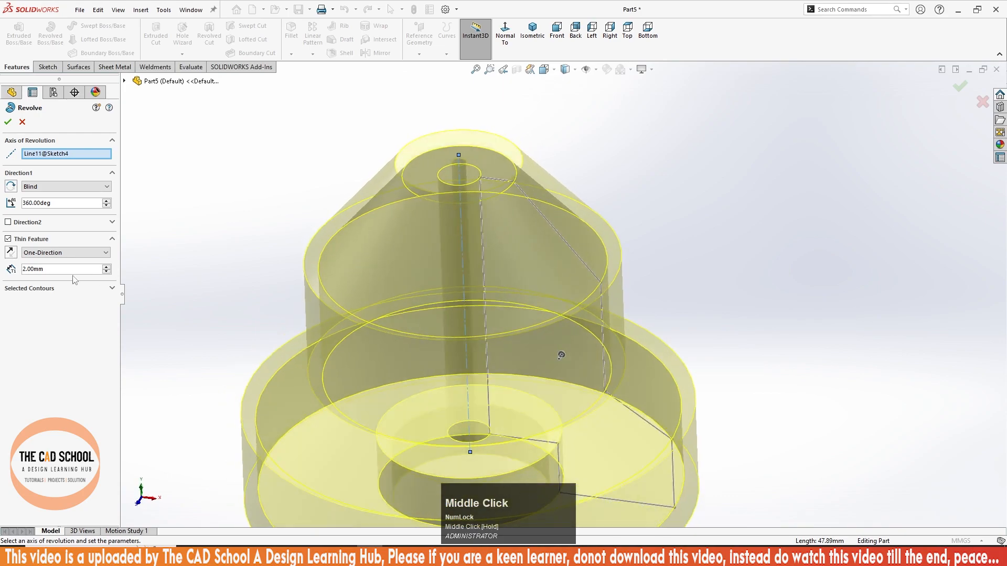
# Set the thin feature's wall thickness to 1 mm.
pyautogui.click(102, 269)
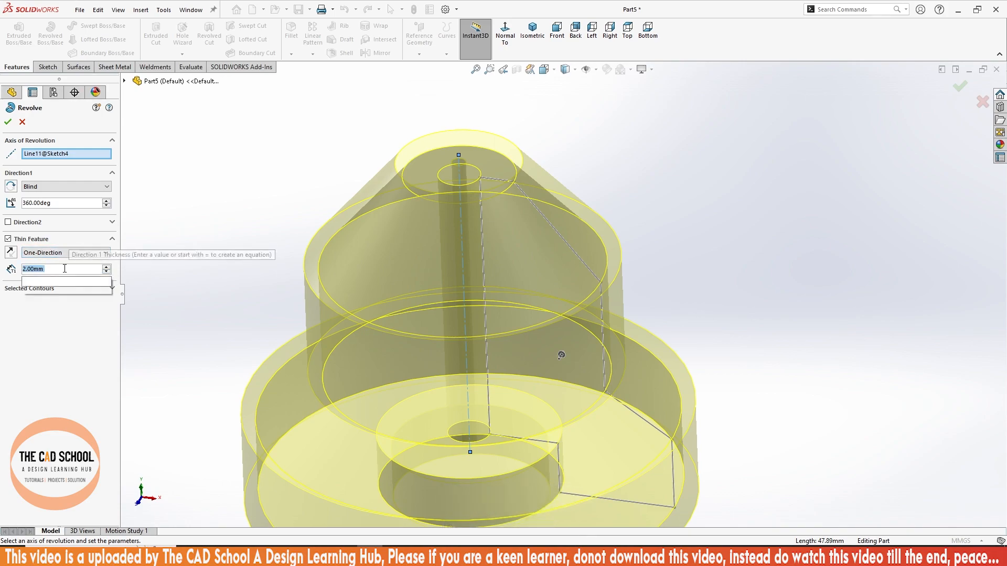
pyautogui.write('1')
pyautogui.click(231, 141)
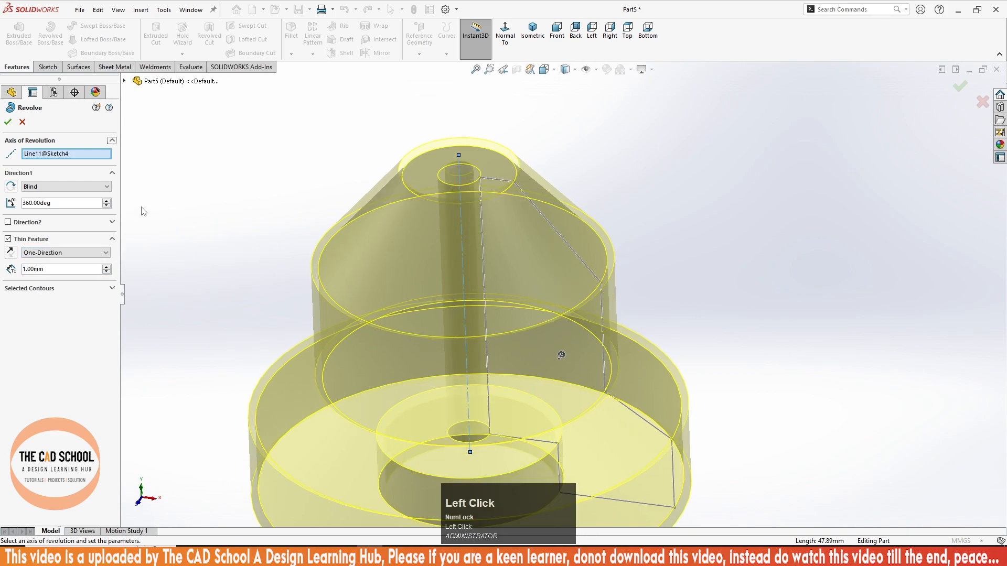
# Set the thin revolve's Direction 1 angle to 30 degrees, change its type to Mid Plane and inspect the preview.
pyautogui.click(71, 204)
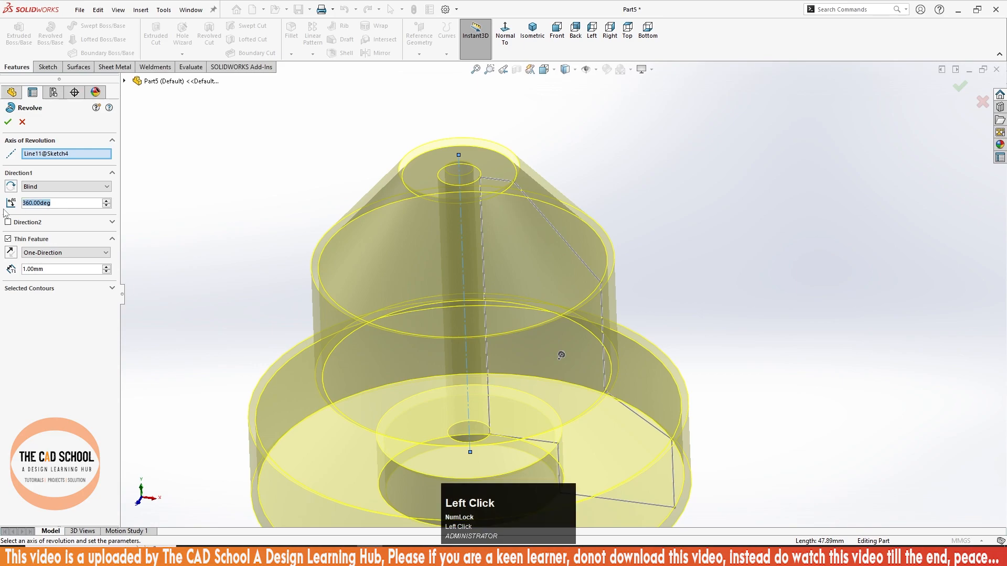
pyautogui.write('30')
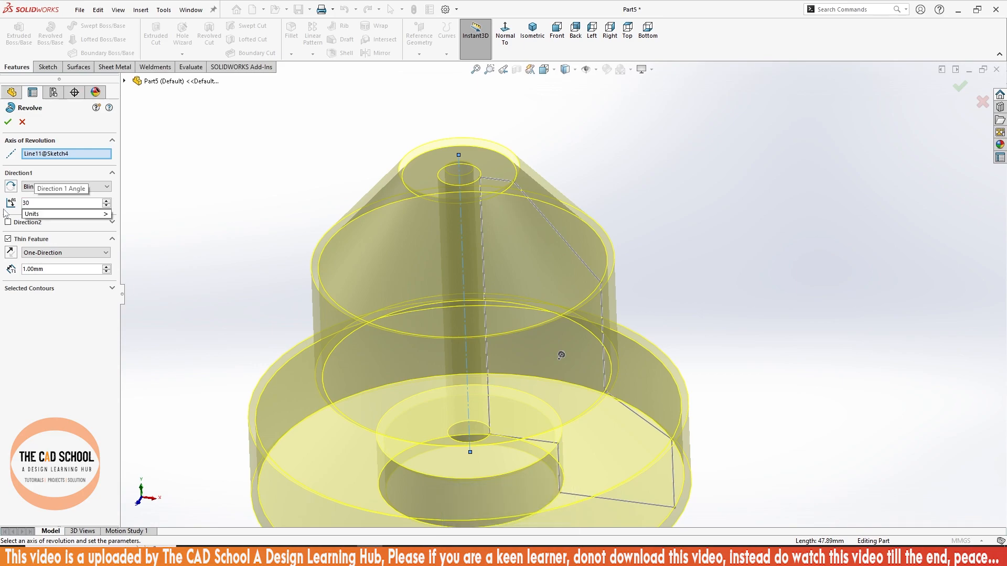
pyautogui.click(195, 186)
pyautogui.moveTo(634, 407); pyautogui.dragTo(676, 367, button='middle')
pyautogui.click(58, 187)
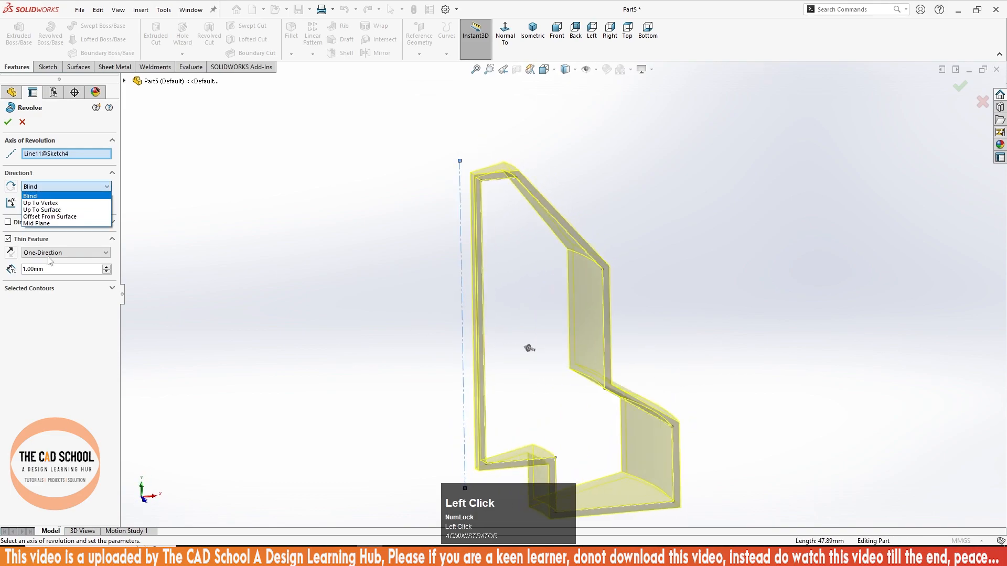
pyautogui.click(51, 229)
pyautogui.moveTo(699, 241); pyautogui.dragTo(601, 305, button='middle')
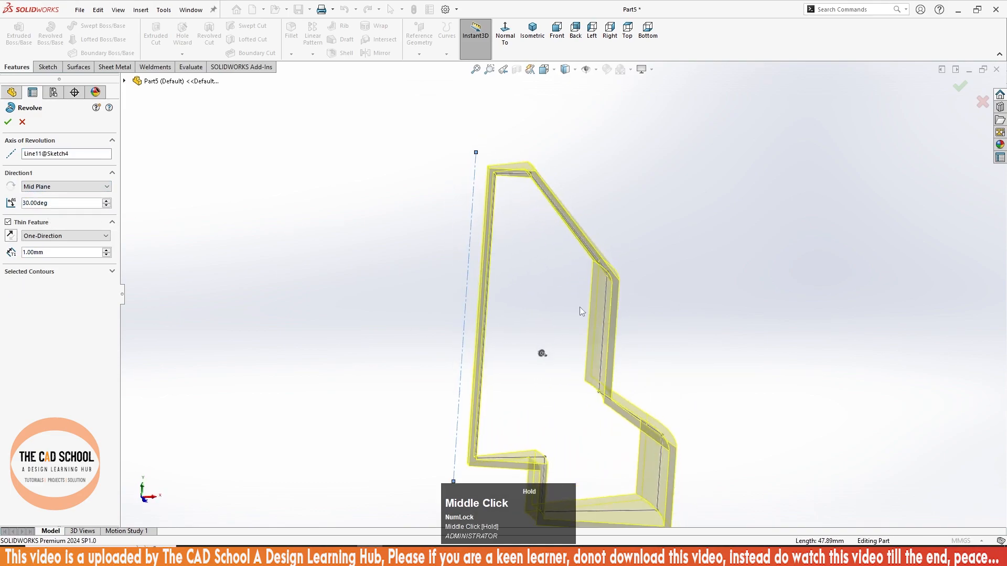
# Set the mid-plane revolve's angle to 60 degrees and inspect the thin-walled preview from several sides.
pyautogui.click(67, 203)
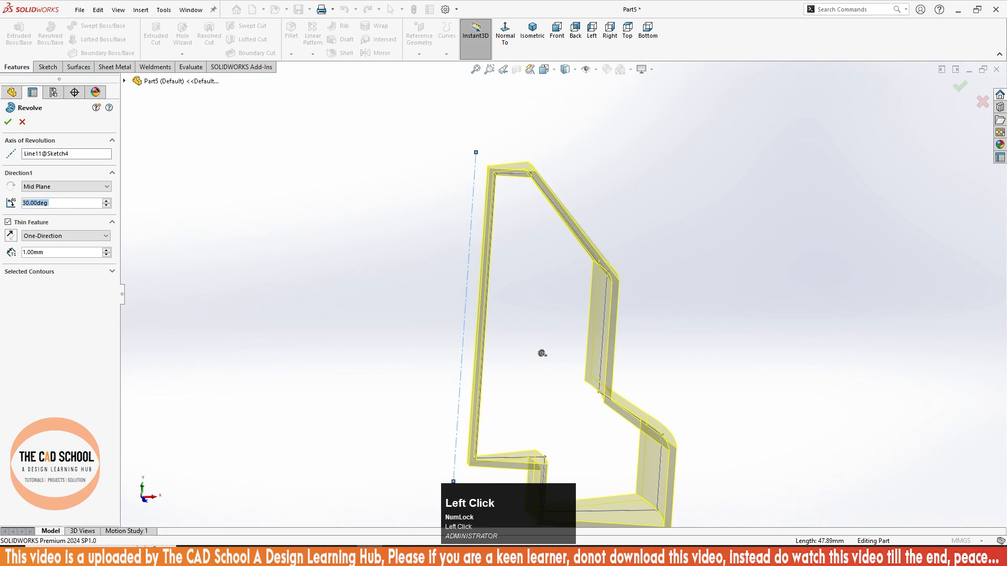
pyautogui.write('60')
pyautogui.click(320, 188)
pyautogui.moveTo(467, 326); pyautogui.dragTo(624, 422, button='middle')
pyautogui.scroll(-3, 638, 394)
pyautogui.scroll(-1, 624, 385)
pyautogui.scroll(-1, 623, 385)
pyautogui.scroll(-2, 436, 138)
pyautogui.moveTo(453, 115); pyautogui.dragTo(509, 322, button='middle')
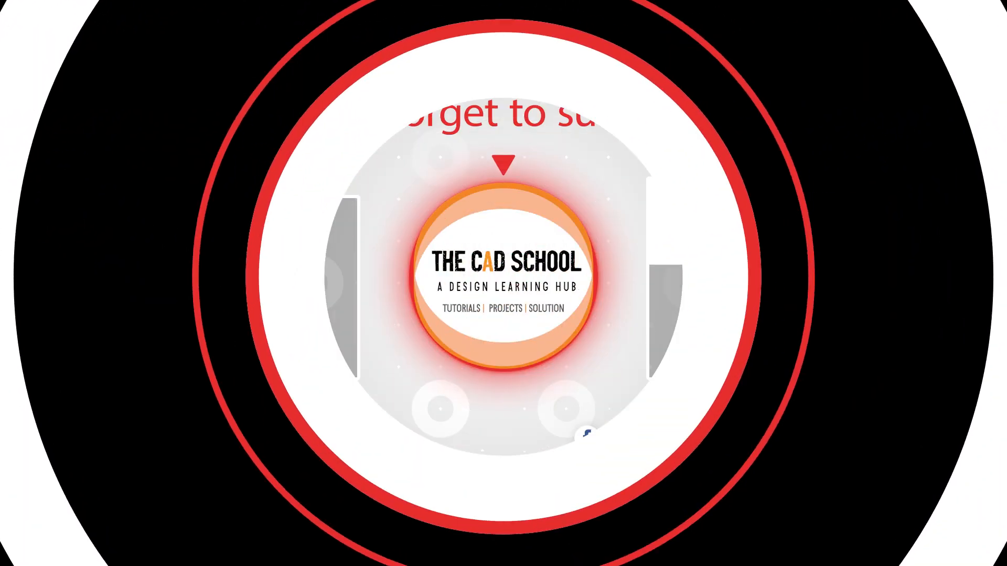